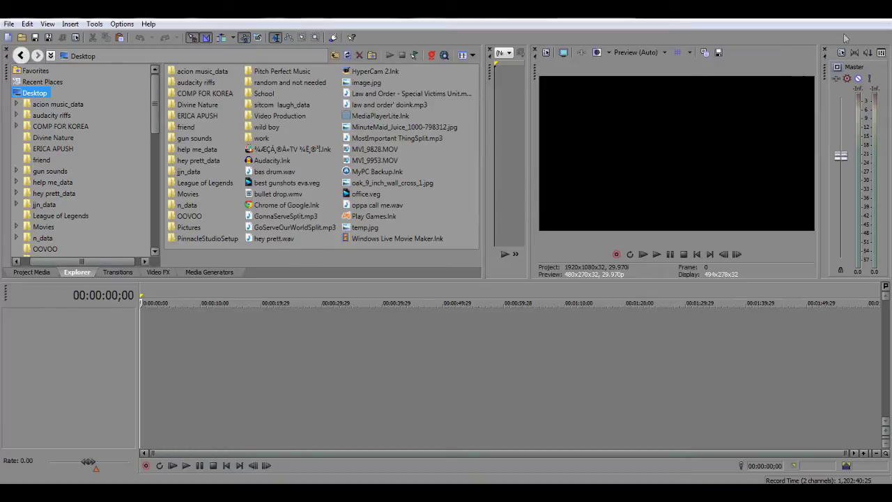
Step: Place the pistol video clip from the desktop at the start of the empty timeline
left_click(859, 8)
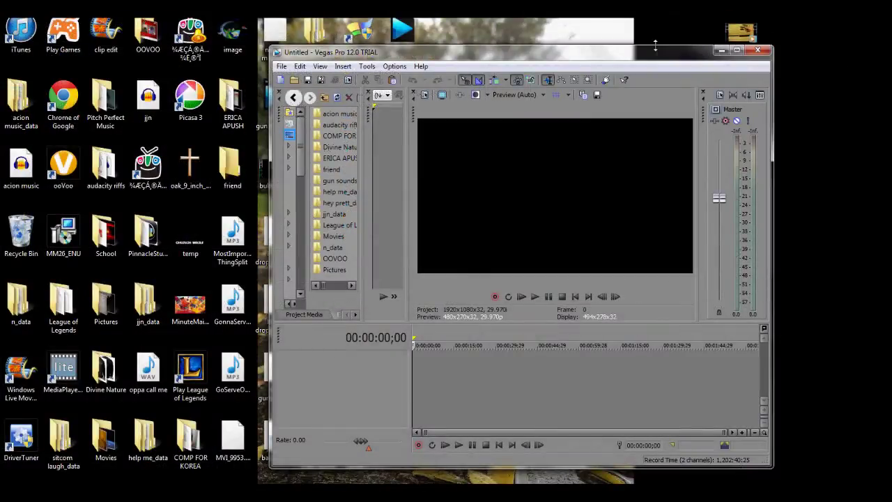
left_click_drag(655, 46, 513, 36)
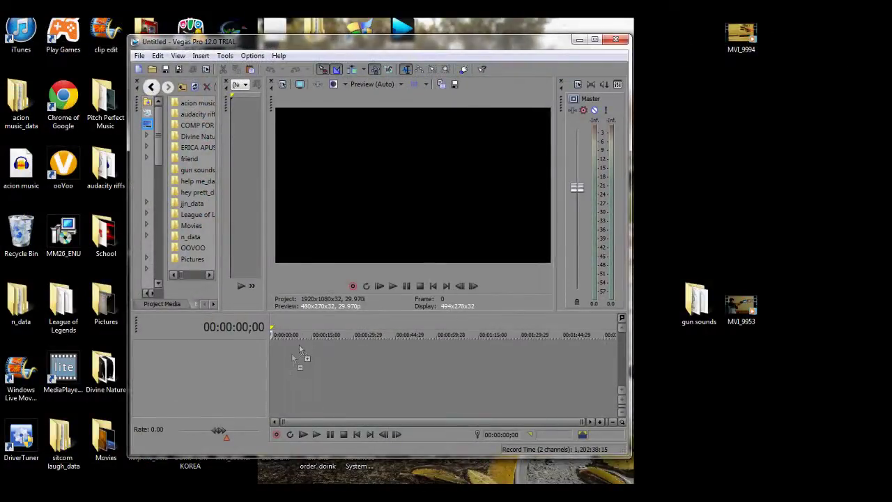
left_click_drag(276, 363, 276, 364)
left_click(595, 39)
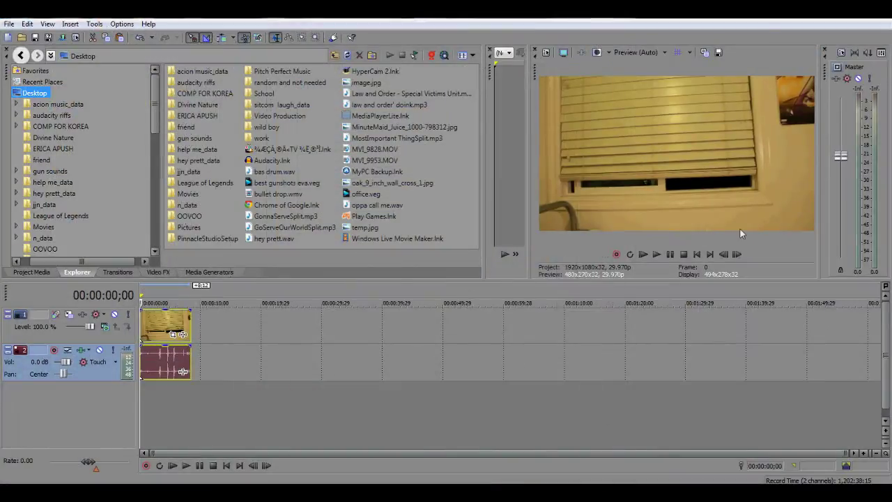
Step: Play the clip and step through its frames around the gun's recoil to examine the shot, then return to the start
left_click(656, 253)
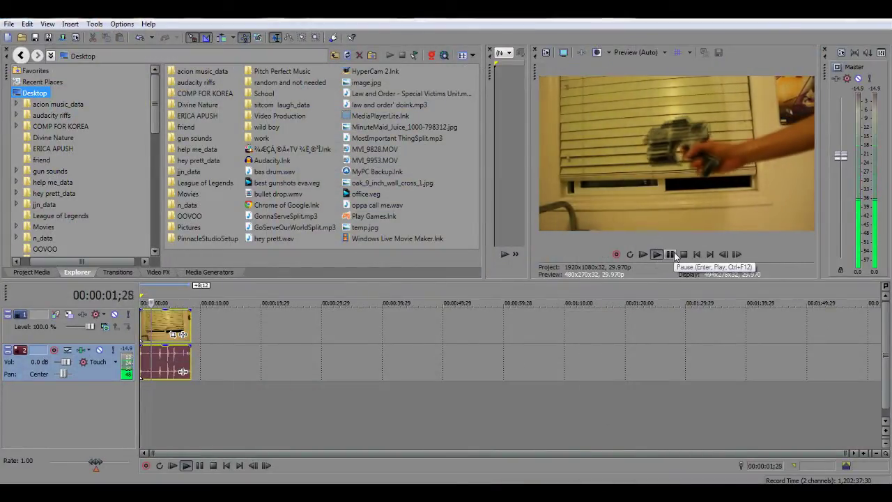
left_click(672, 255)
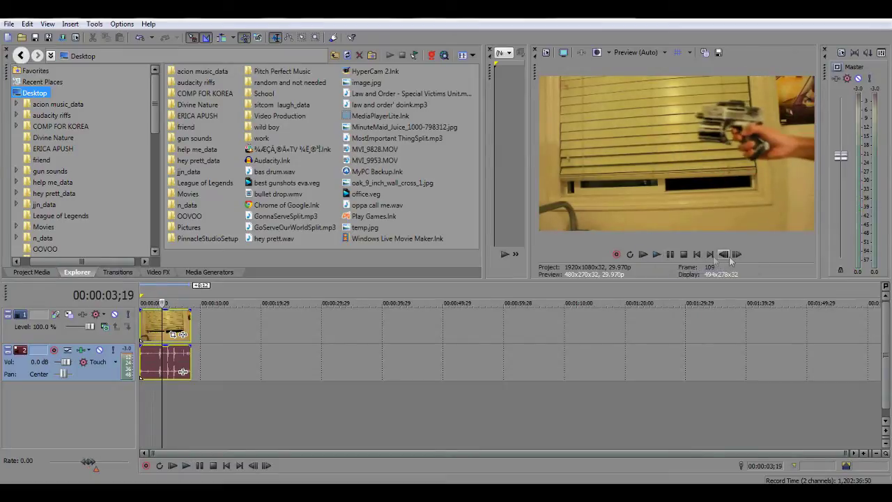
left_click(726, 255)
left_click(726, 255)
left_click(726, 255)
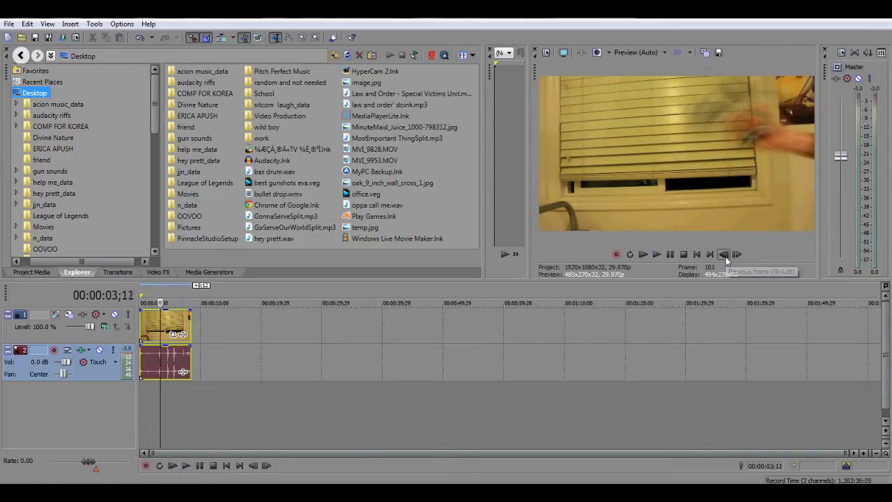
left_click(726, 255)
left_click(736, 255)
left_click(711, 255)
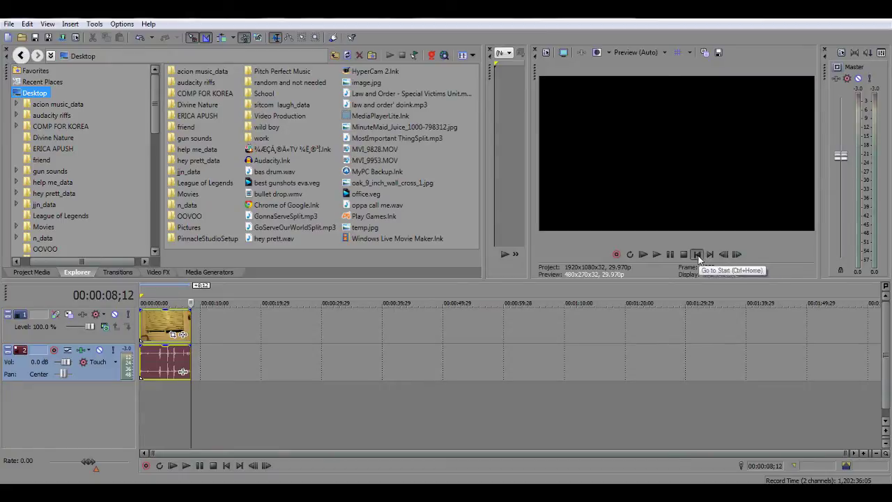
left_click(697, 255)
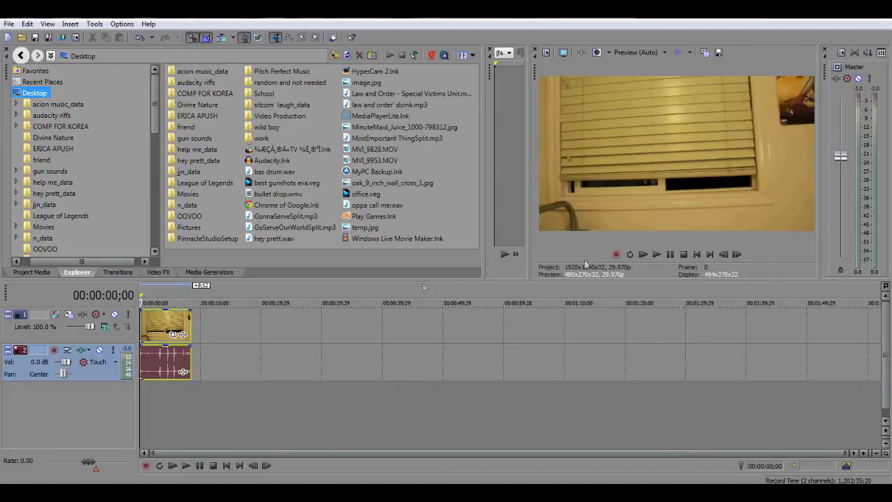
Step: Play the clip and step frame by frame to position the playhead at the gunshot, 00:00:03;09
left_click(657, 254)
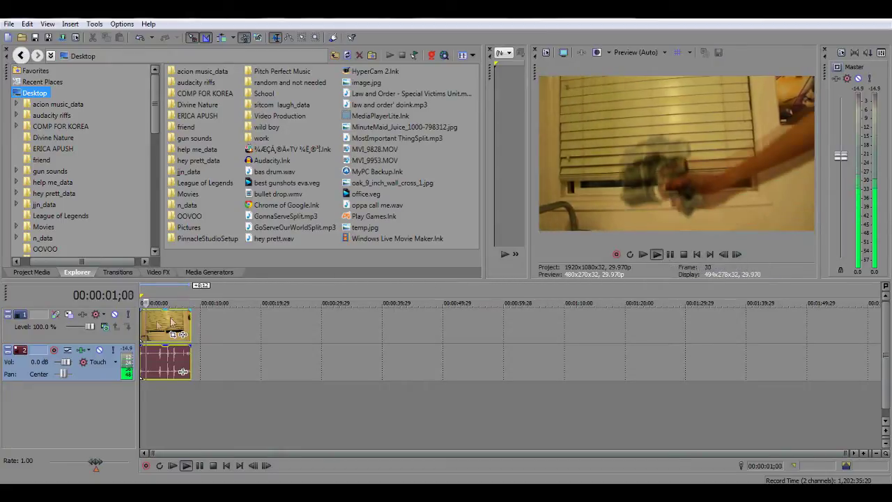
left_click(671, 256)
left_click(722, 256)
left_click(722, 256)
left_click(722, 256)
left_click(722, 256)
left_click(722, 256)
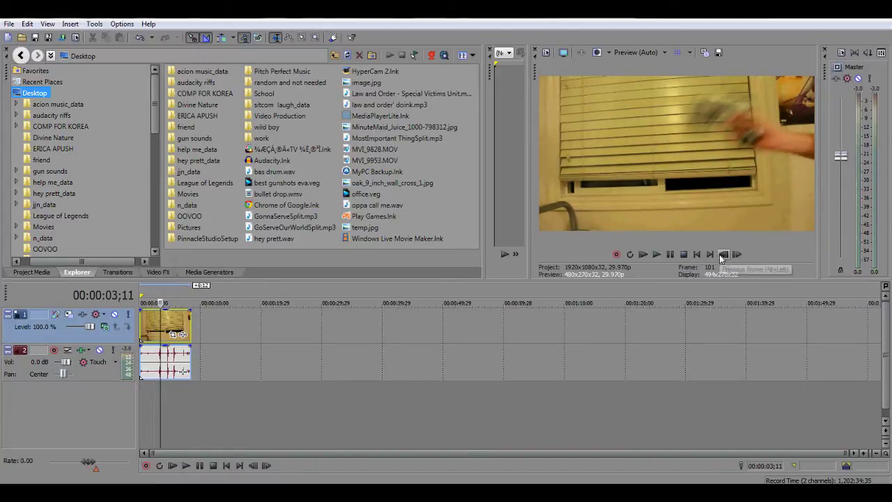
left_click(722, 256)
left_click(723, 255)
left_click(722, 255)
left_click(722, 256)
left_click(738, 255)
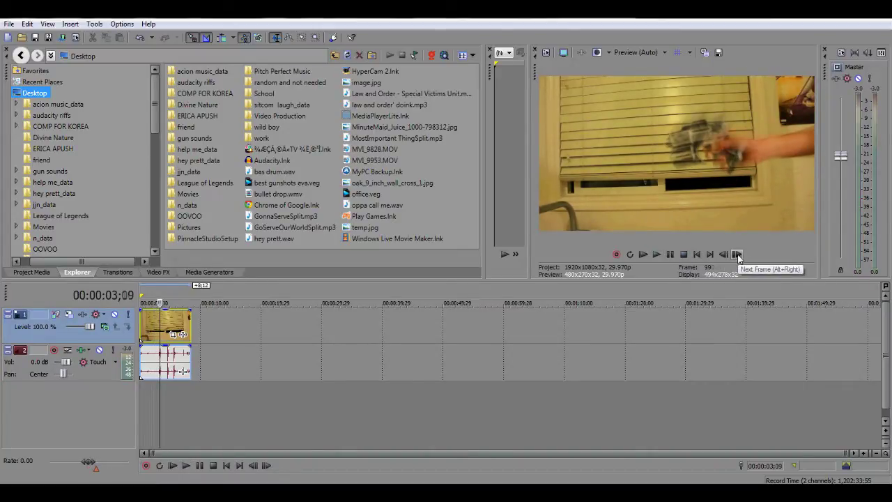
left_click(737, 256)
left_click(725, 254)
Step: Insert a video track above the footage and place Muzzle_Flash pistol.png from the Video Production FX folder on it at the playhead
right_click(279, 330)
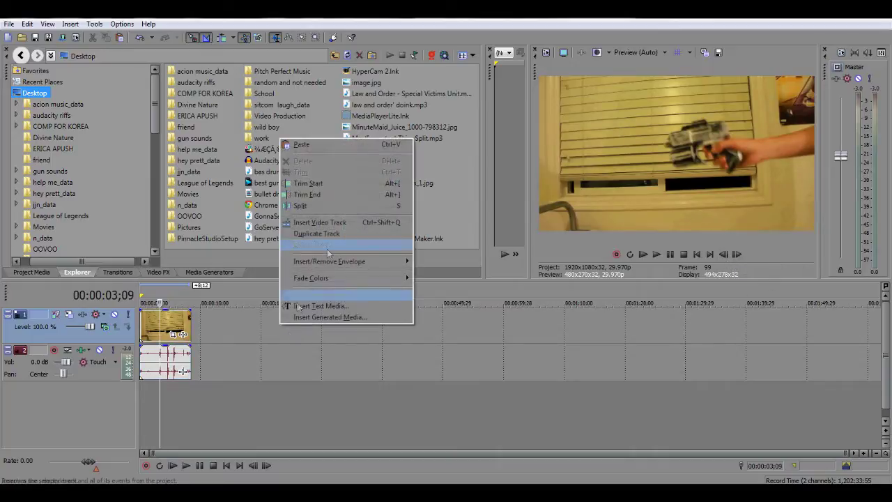
left_click(328, 221)
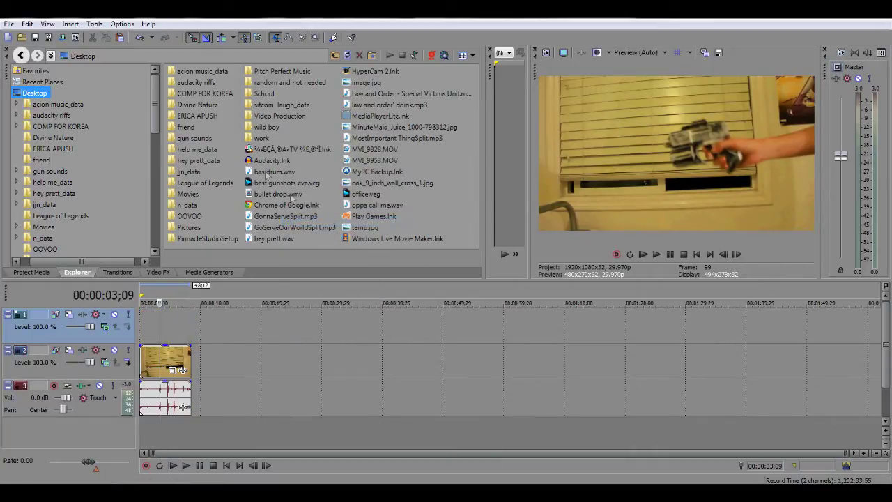
double_click(289, 117)
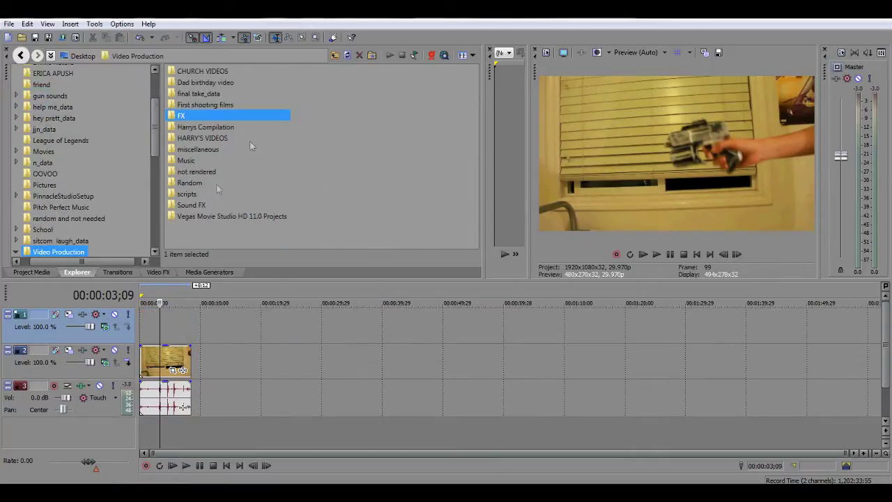
double_click(181, 117)
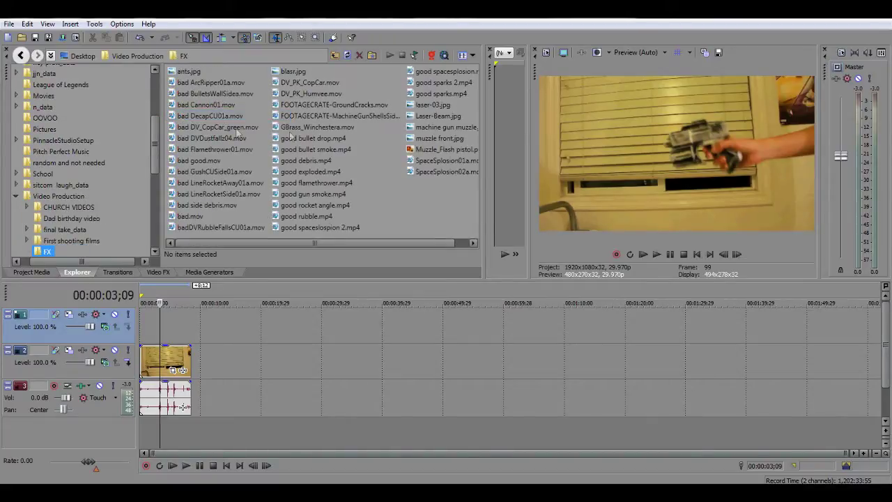
left_click_drag(445, 149, 166, 320)
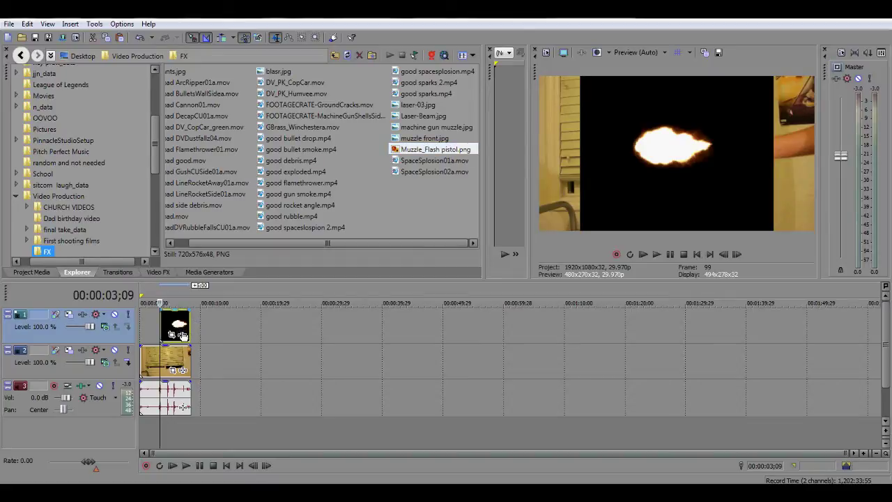
Step: Add the Sony Chroma Keyer effect to the muzzle flash event
left_click(183, 334)
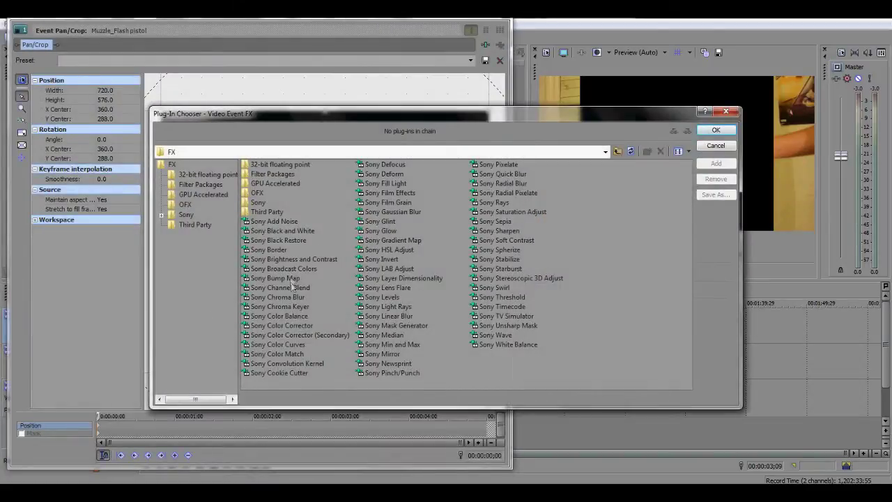
left_click(300, 308)
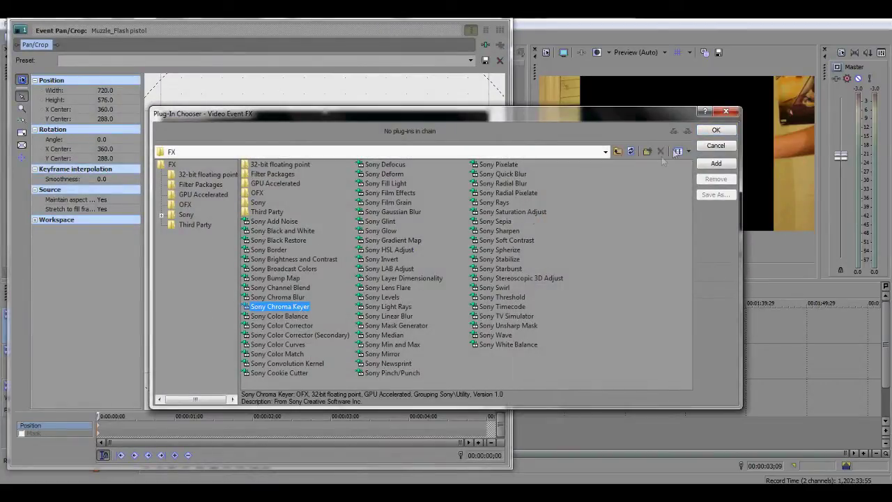
left_click(700, 134)
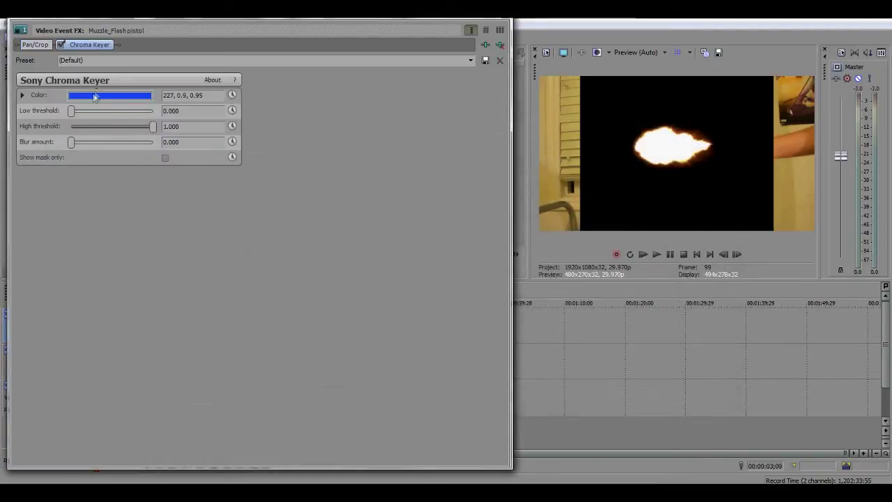
Step: Key out black in the Chroma Keyer, with low threshold about 0.286 and blur amount about 0.116
left_click(95, 97)
left_click_drag(110, 132, 7, 254)
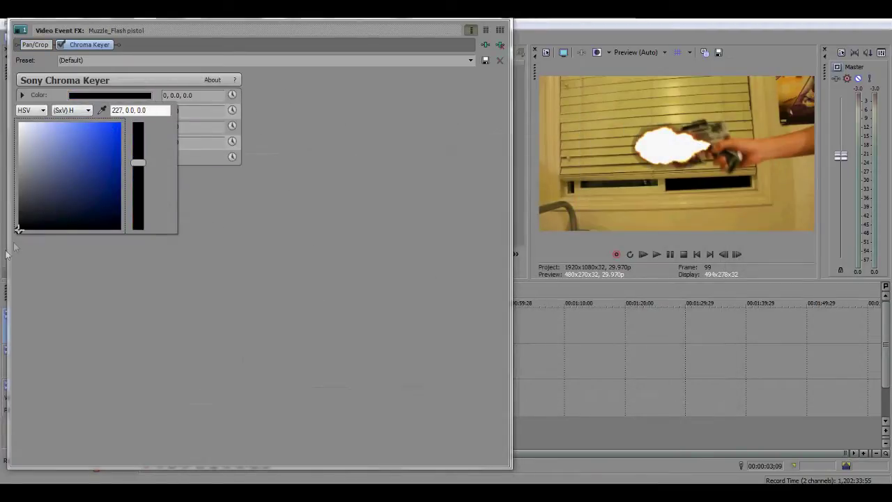
left_click(52, 262)
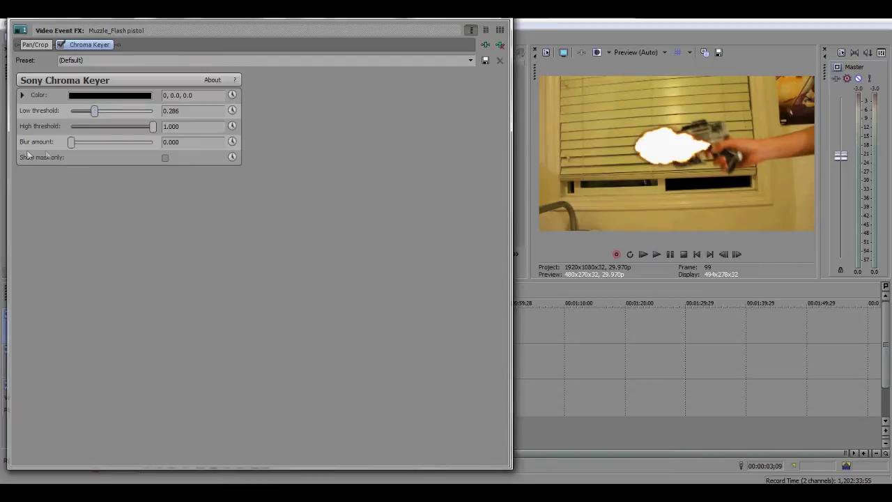
left_click_drag(73, 149, 81, 146)
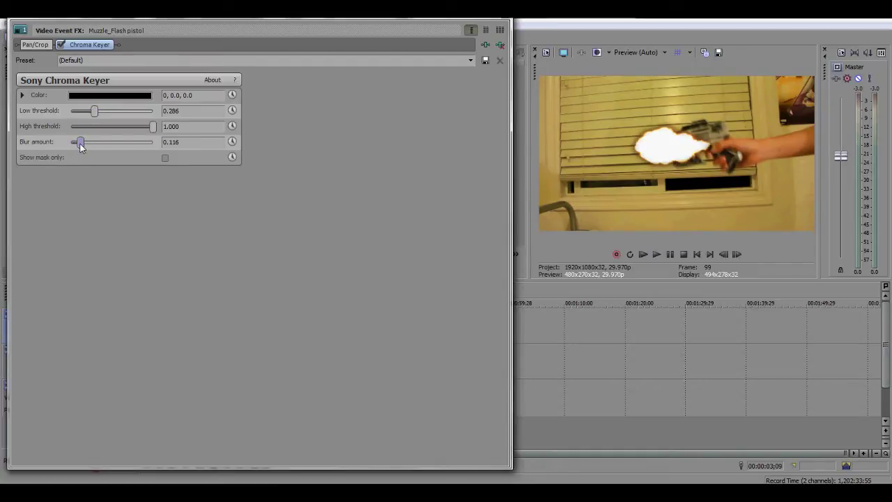
left_click(506, 26)
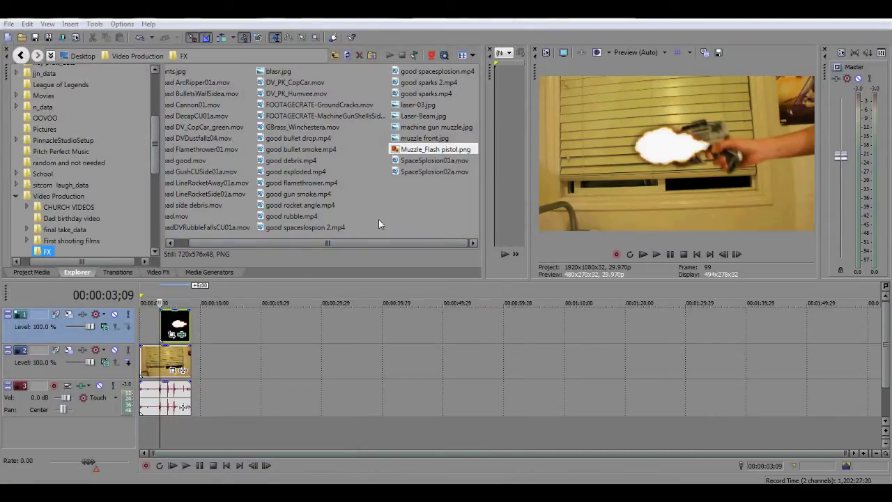
Step: Rotate the muzzle flash in Event Pan/Crop to about -179.9 degrees so it points away from the gun
left_click(176, 336)
left_click_drag(400, 85, 284, 326)
scroll(350, 256, "down", 2)
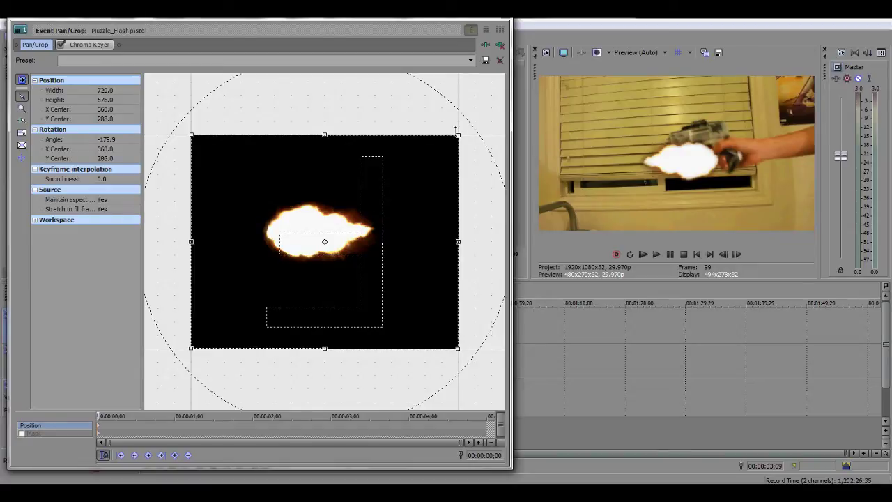
Step: Enlarge the flash with a crop frame about 585 by 420, tilt it slightly and align it with the pistol's muzzle
left_click_drag(460, 132, 394, 192)
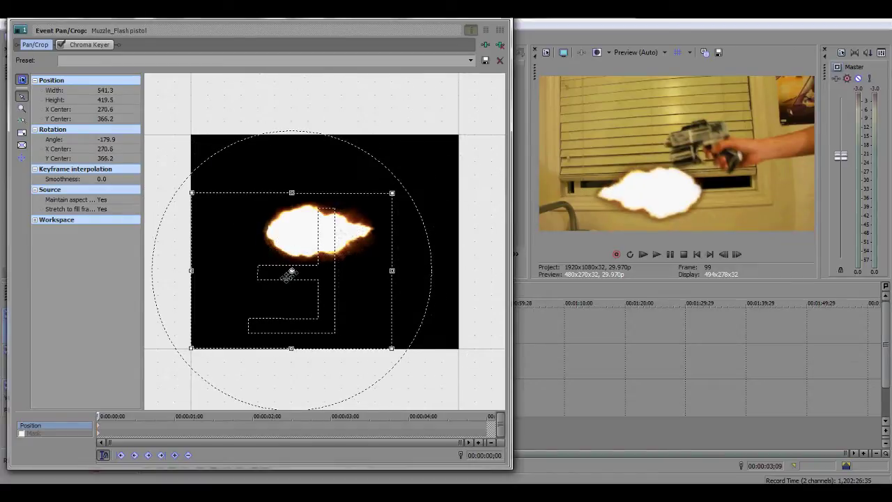
left_click_drag(287, 277, 257, 237)
left_click_drag(360, 237, 333, 241)
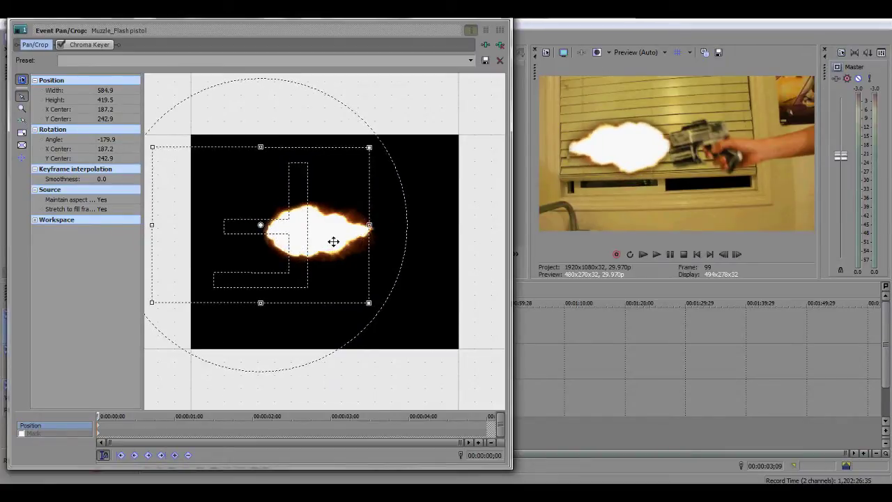
left_click_drag(348, 119, 351, 137)
left_click_drag(354, 219, 345, 251)
left_click(501, 28)
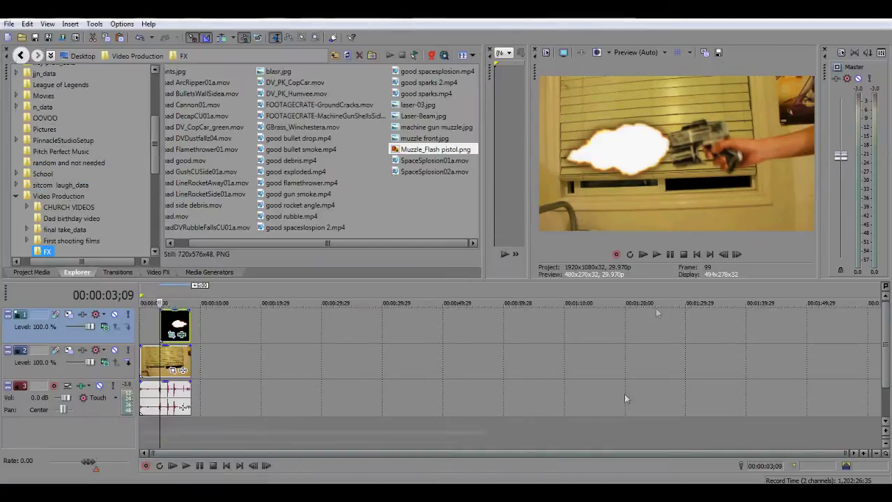
Step: Trim the end of the muzzle flash event so it lasts only one frame from 00:00:03;09
scroll(394, 345, "up", 10)
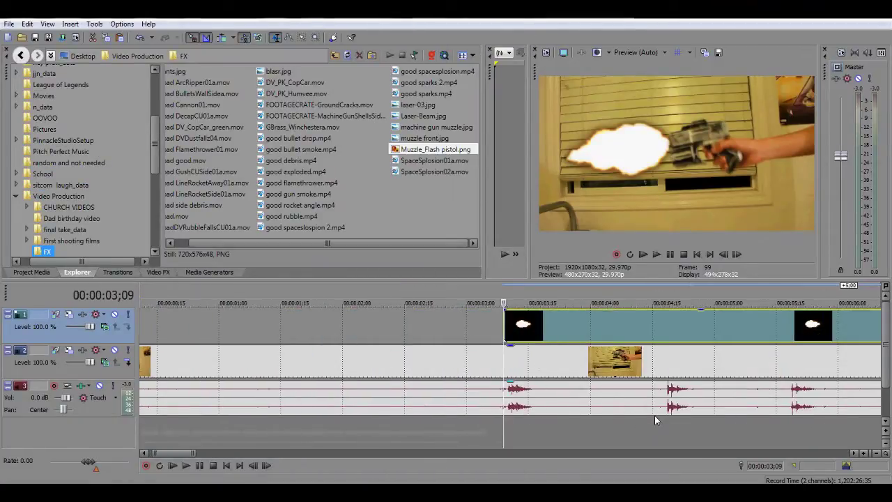
scroll(654, 414, "up", 5)
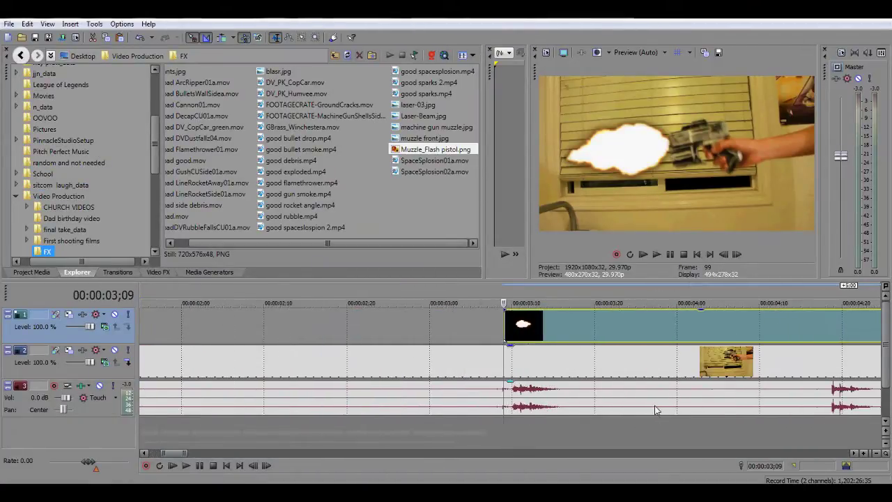
scroll(655, 407, "up", 2)
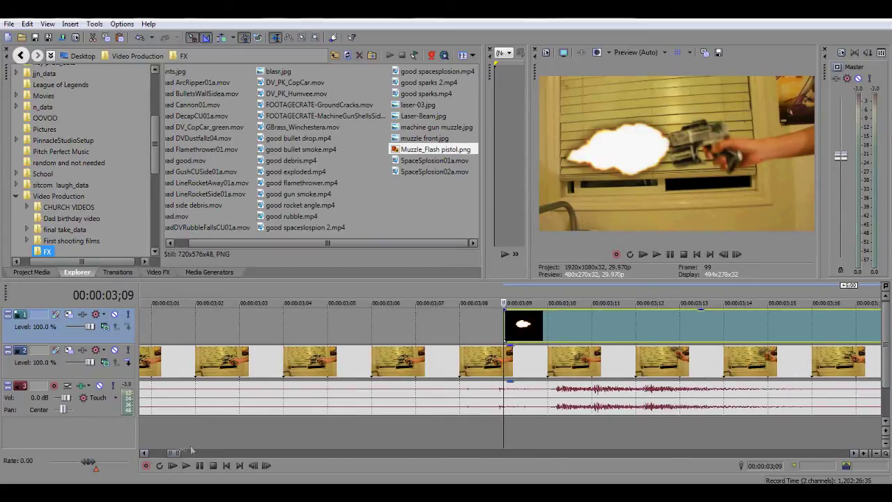
left_click_drag(175, 453, 204, 457)
left_click_drag(568, 317, 649, 336)
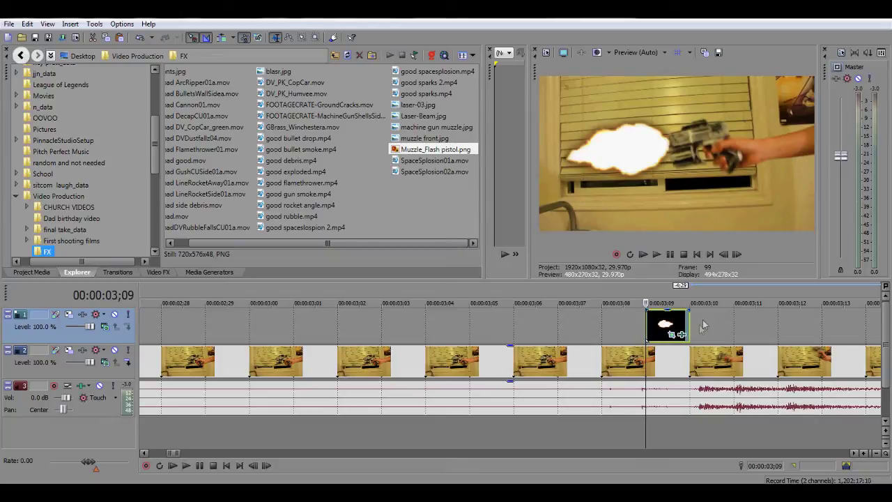
Step: Split the gun footage at 00:00:03;09 and 00:00:03;11 to isolate a short segment beneath the muzzle flash
left_click(647, 358)
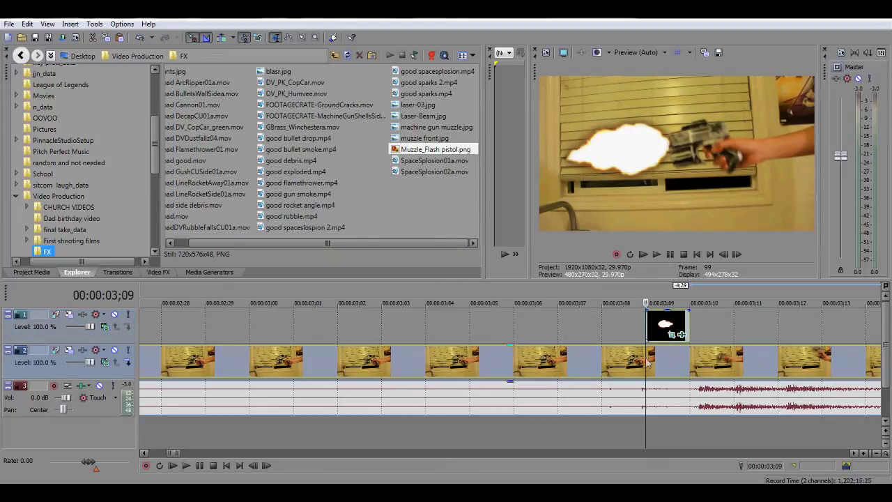
key("s")
left_click(734, 360)
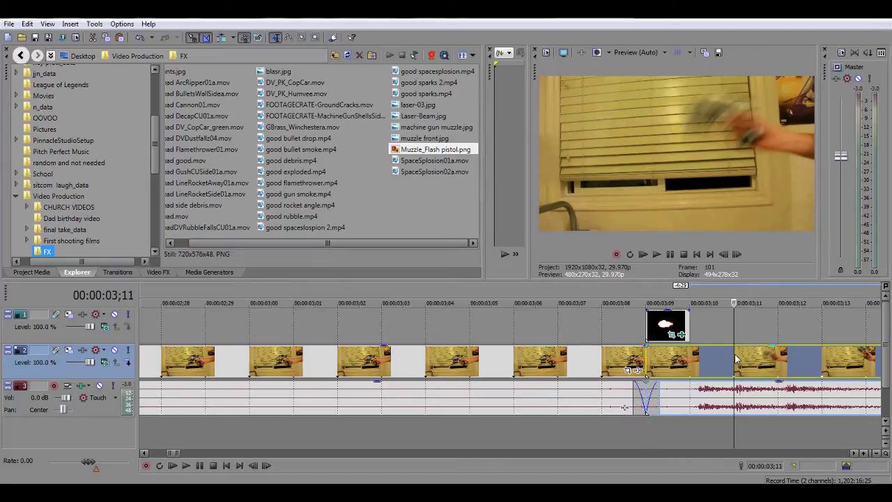
key("s")
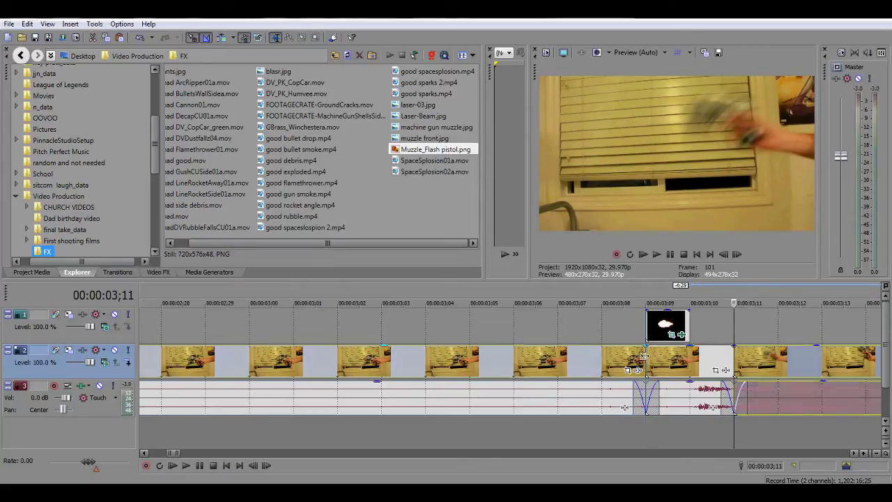
Step: Copy the short gun footage segment at 00:00:03;09 and paste it onto the muzzle flash track at the same time
left_click(647, 359)
right_click(684, 360)
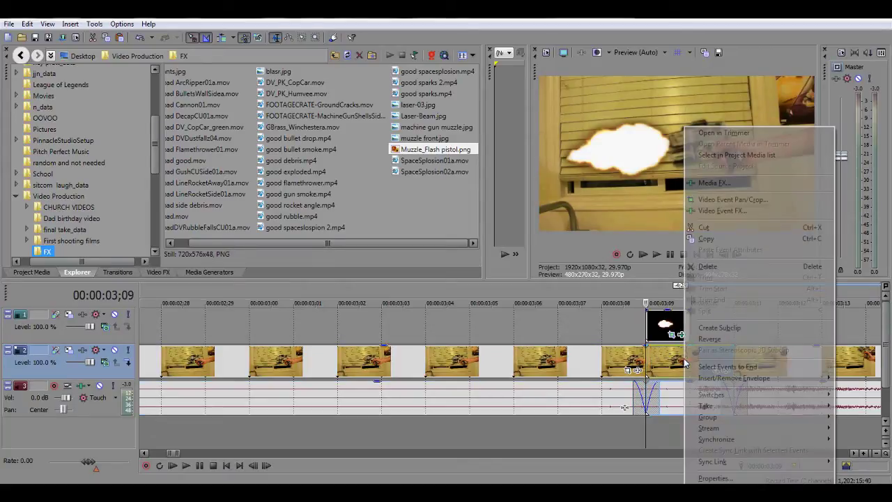
left_click(730, 239)
right_click(706, 328)
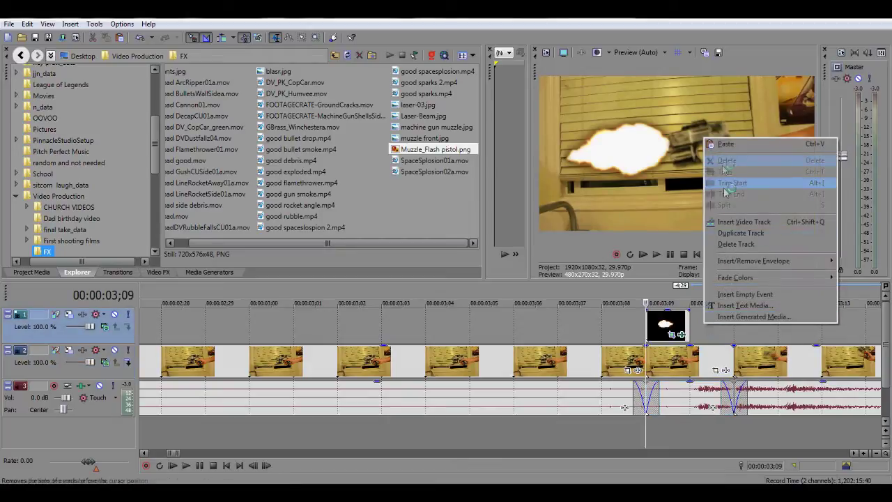
left_click(722, 187)
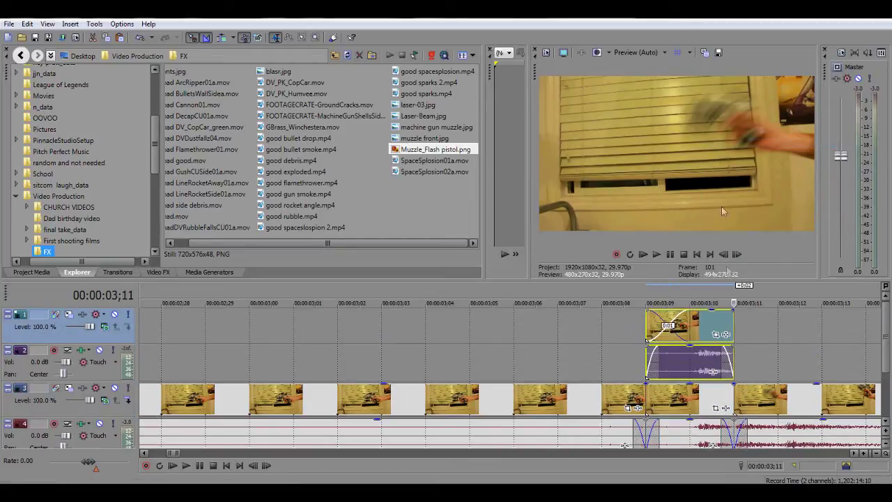
Step: Remove the pasted segment's audio from its group and delete the extra audio track holding it
left_click(668, 369)
right_click(668, 369)
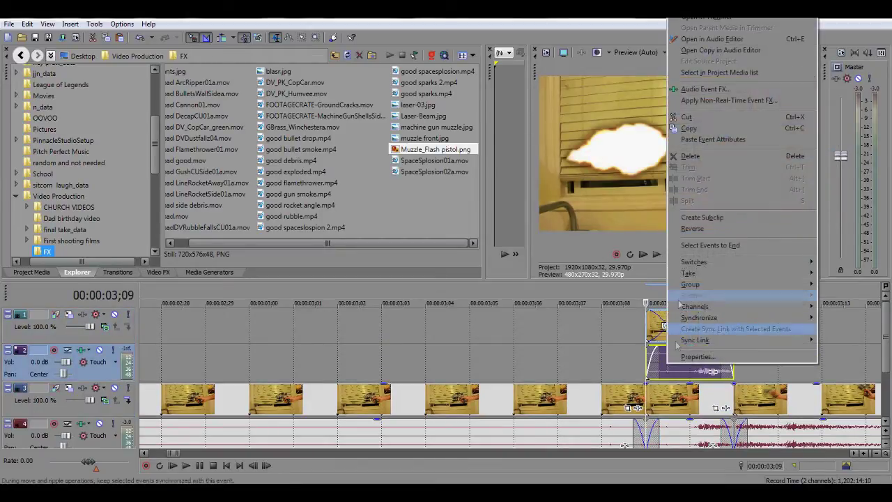
mouse_move(704, 289)
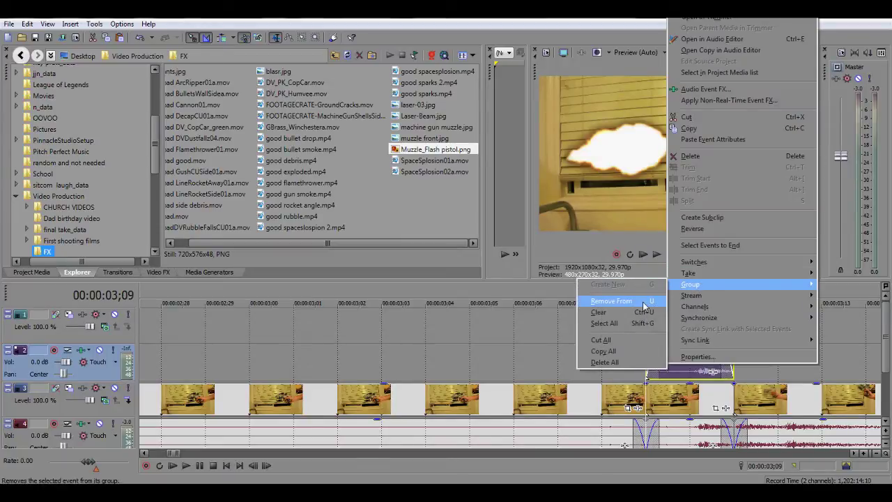
left_click(640, 301)
right_click(570, 363)
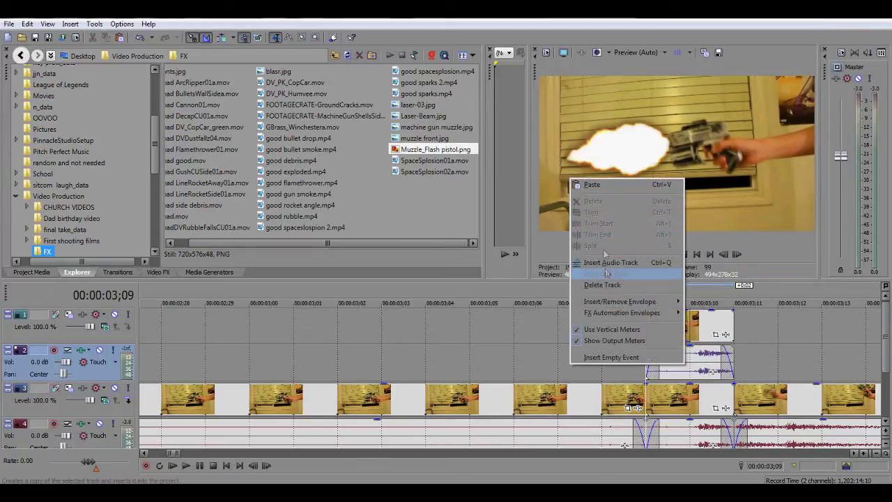
left_click(602, 284)
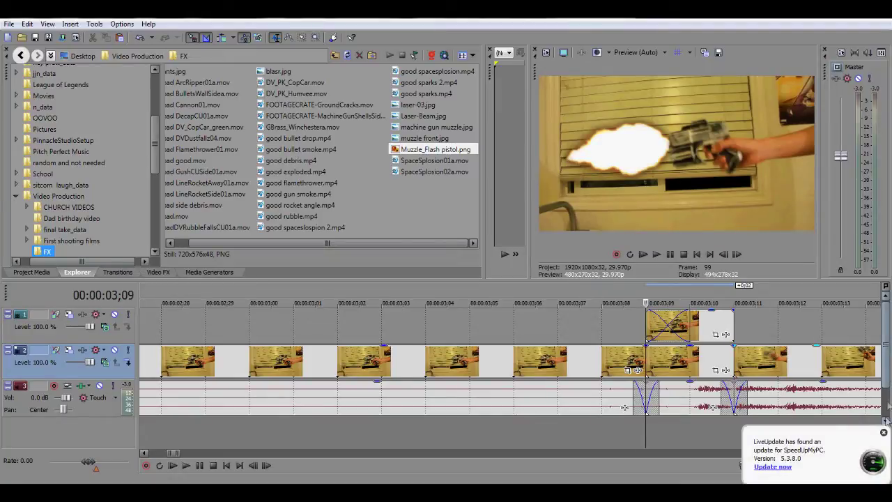
left_click(884, 432)
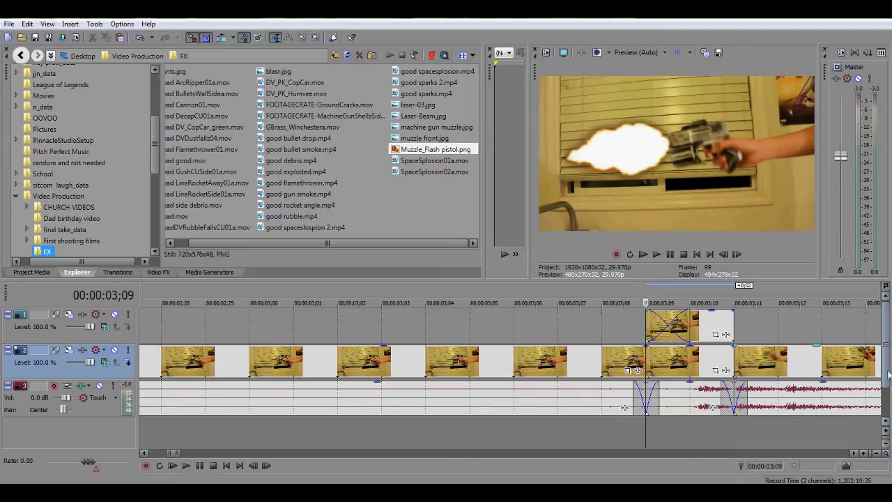
left_click_drag(888, 375, 888, 341)
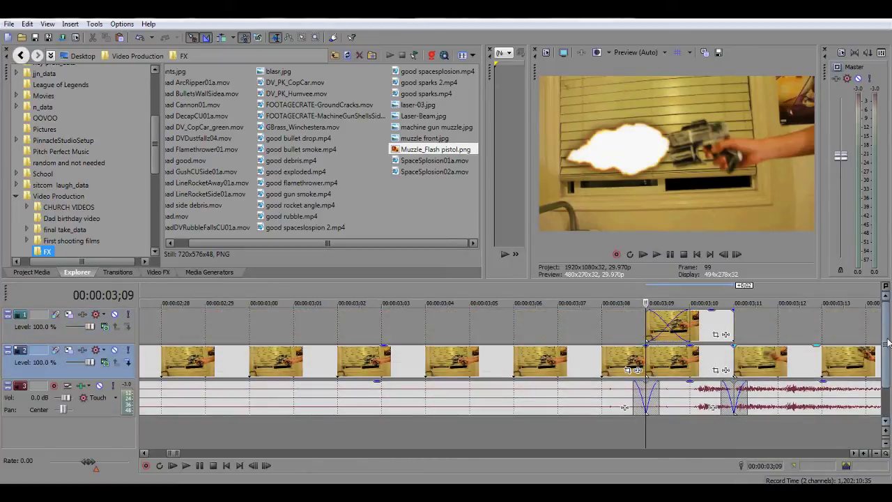
Step: Move the pasted gun segment clear of the flash to 00:00:03;11 and insert a new video track above them
left_click(688, 317)
left_click(689, 318)
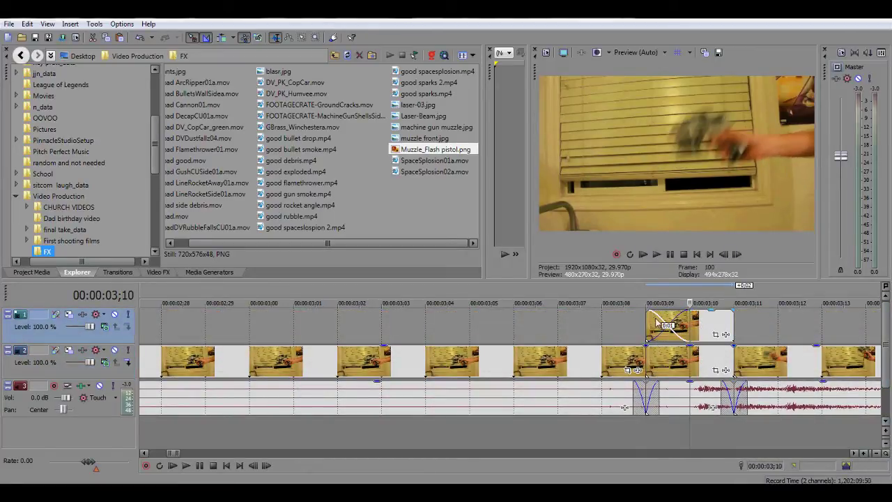
left_click(653, 322)
left_click_drag(699, 326, 765, 327)
right_click(717, 322)
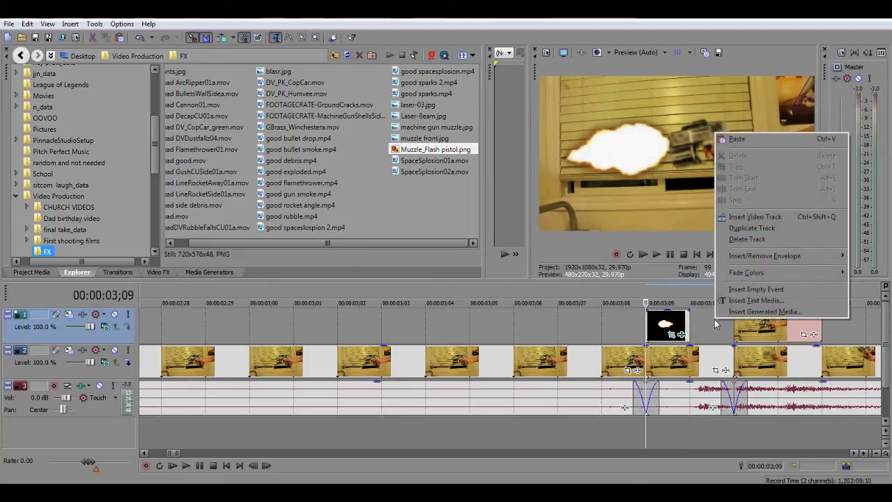
left_click(752, 225)
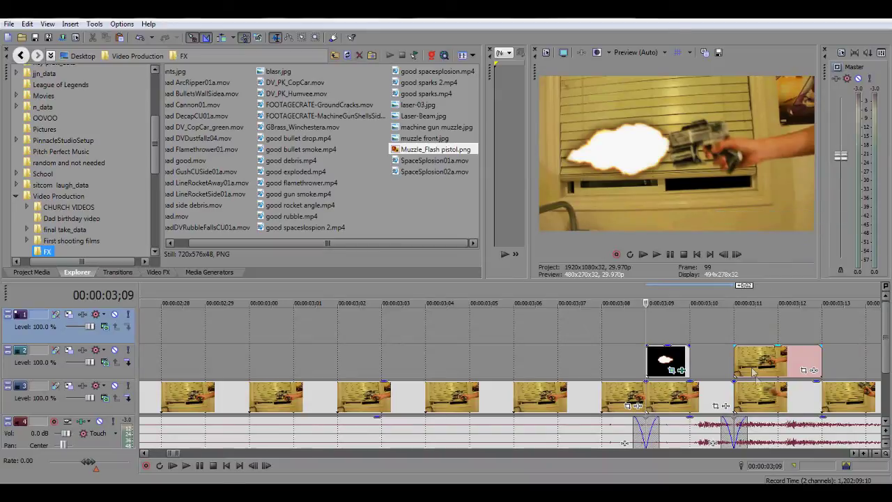
Step: Move the muzzle flash up to the new track and align the copied gun segment beneath it at 00:00:03;09
left_click_drag(769, 369, 725, 369)
left_click_drag(673, 358, 657, 329)
left_click_drag(703, 363, 663, 363)
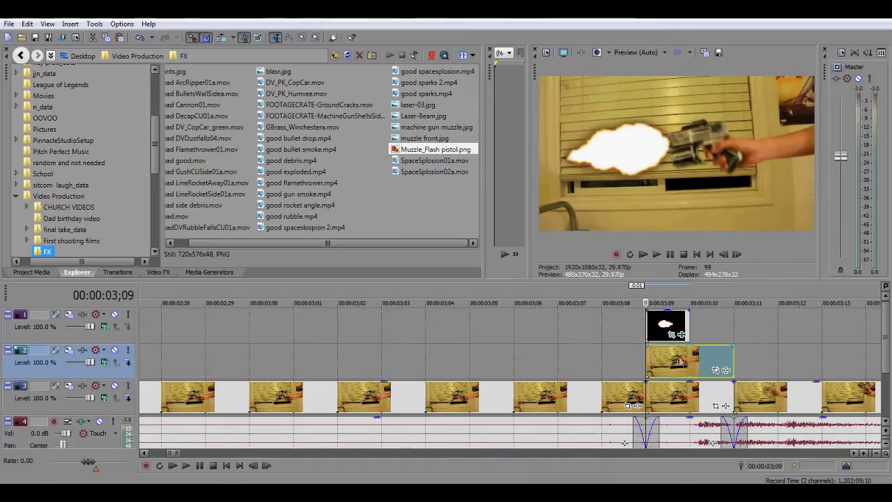
Step: Add Sony Brightness and Contrast to the copied gun segment and raise its brightness to about 0.238
left_click(726, 369)
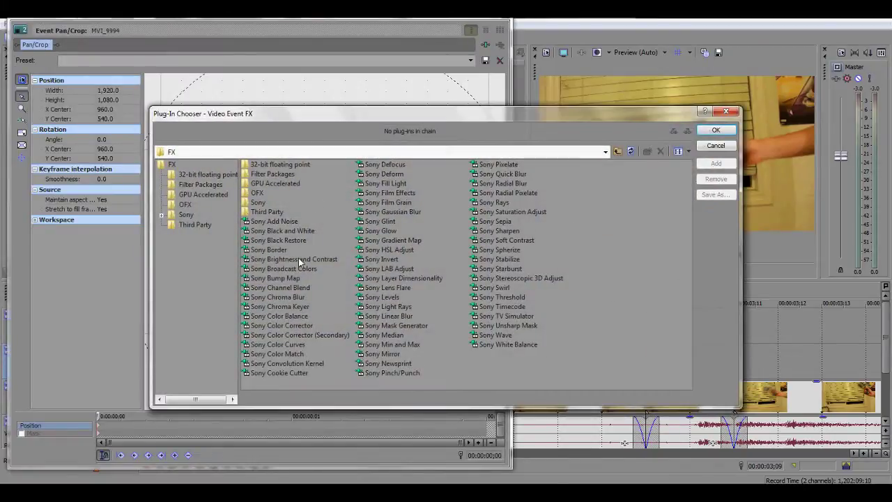
left_click(299, 258)
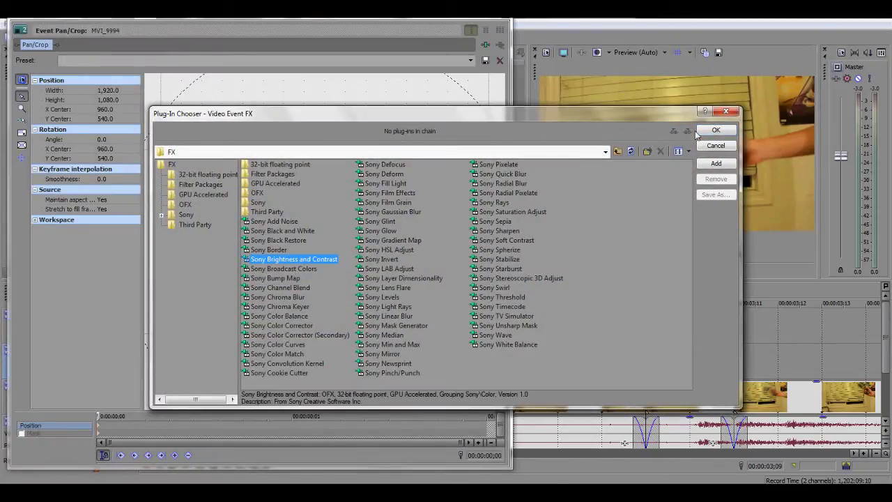
left_click(716, 130)
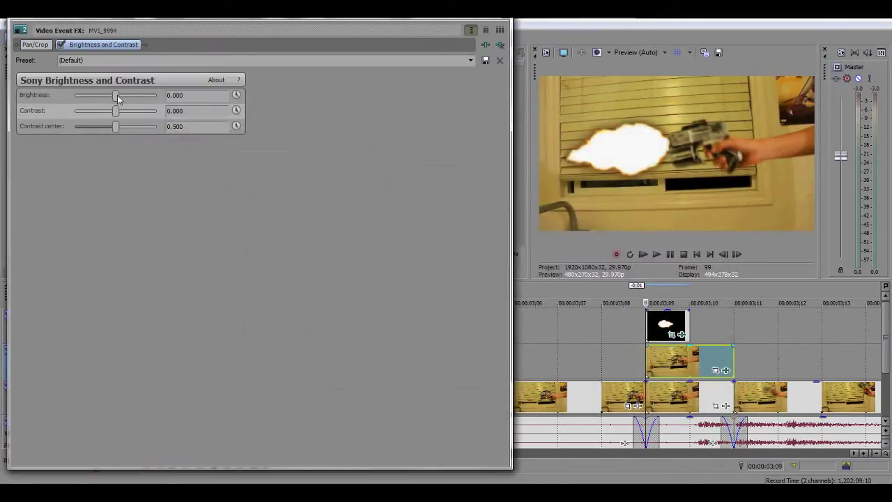
left_click_drag(119, 99, 128, 99)
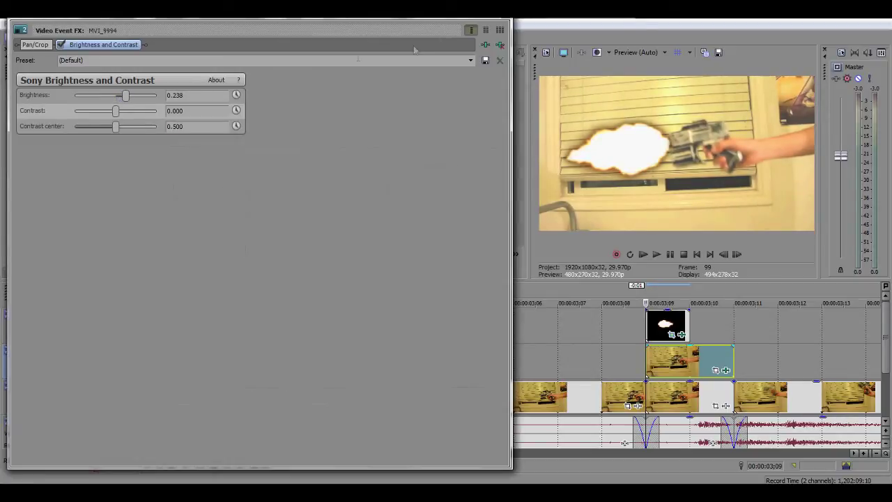
left_click(500, 16)
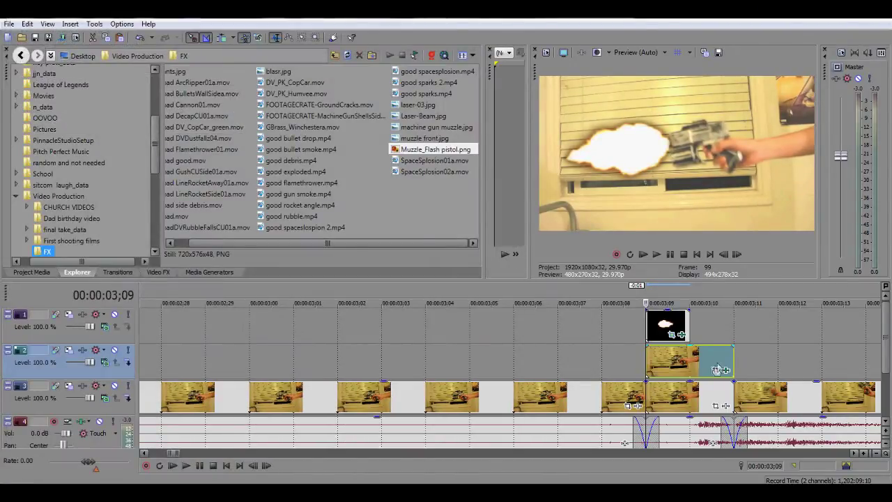
Step: Enable a mask on the brightened segment and draw a large ellipse around the flash, centred at about X 390.4, Y 479.6
left_click(716, 370)
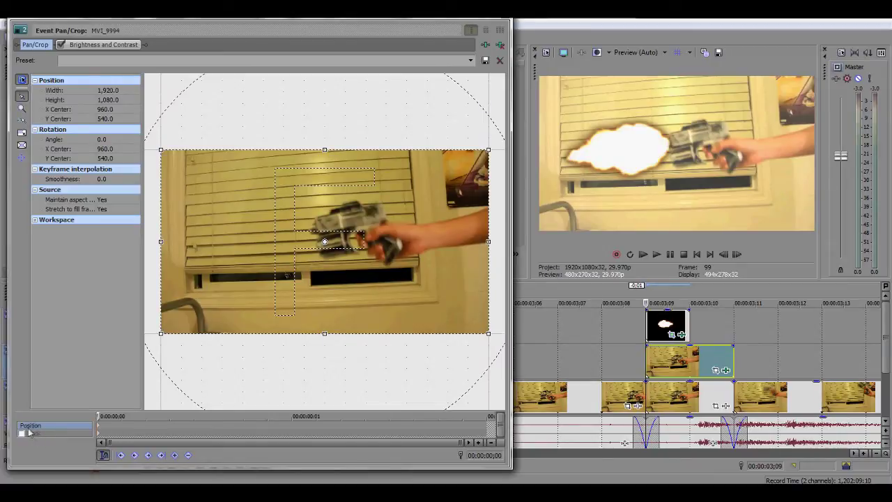
left_click(22, 434)
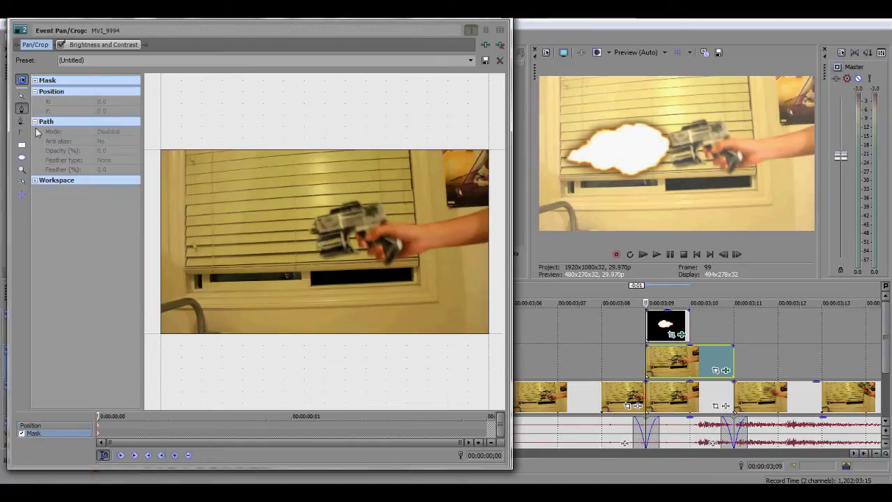
left_click(22, 158)
mouse_move(177, 171)
left_mouse_down()
mouse_move(269, 256)
mouse_move(332, 299)
mouse_move(388, 322)
left_mouse_up()
left_click_drag(319, 262, 259, 246)
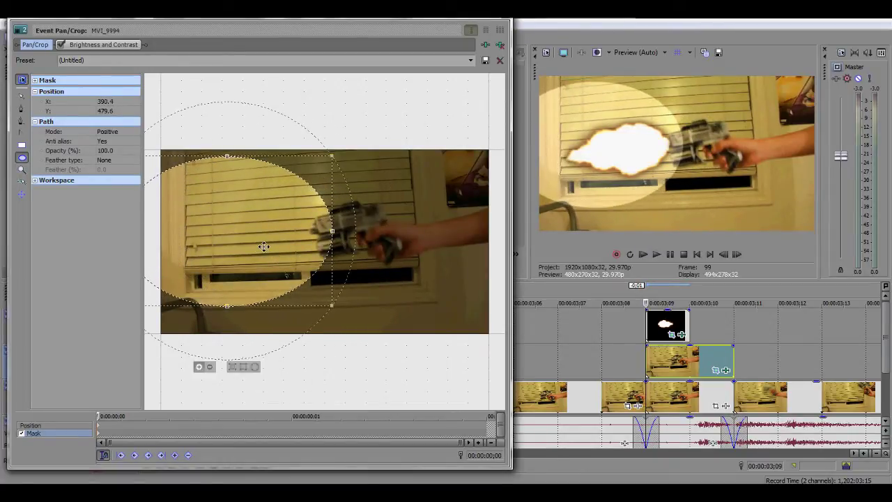
Step: Feather the elliptical mask with type Both at 16% and close the Pan/Crop window
left_click(111, 162)
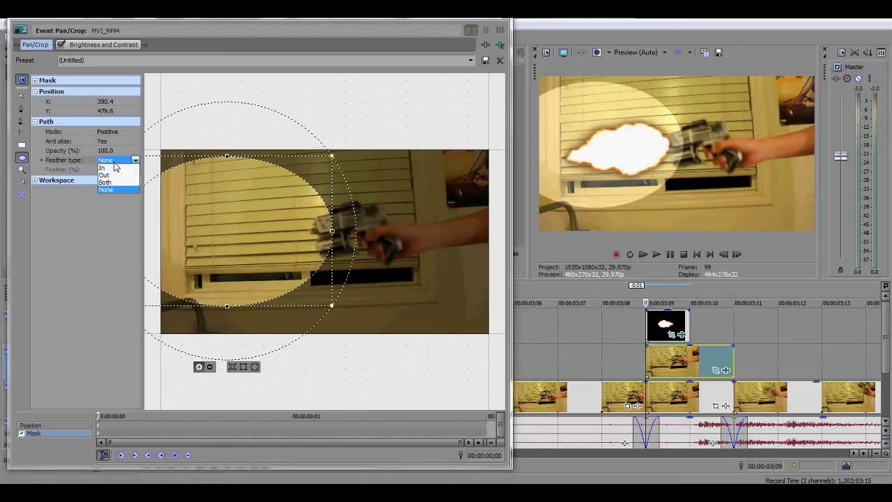
left_click(113, 183)
left_click(111, 169)
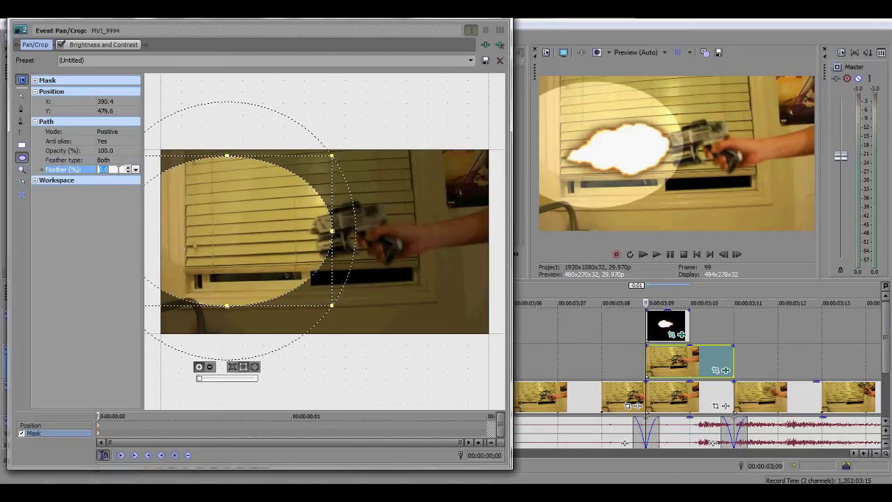
left_click(127, 168)
left_click(128, 168)
left_click(128, 167)
left_click(128, 167)
left_click(127, 167)
left_click(127, 168)
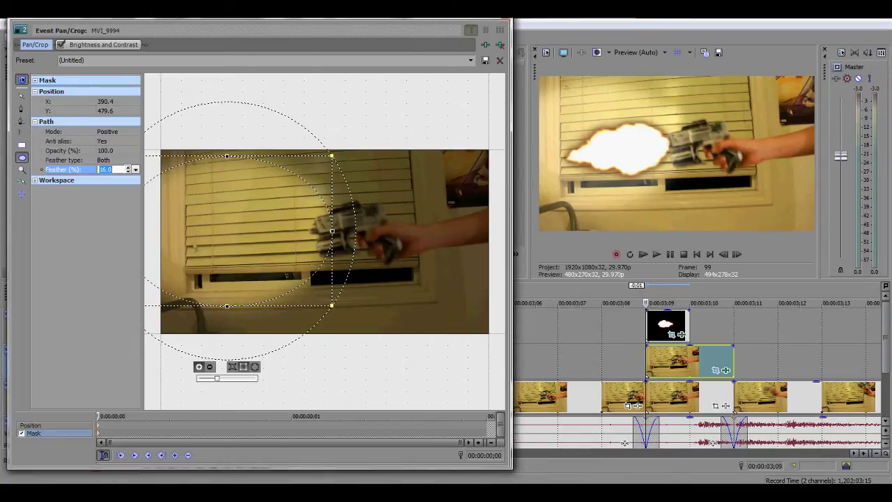
left_click(506, 20)
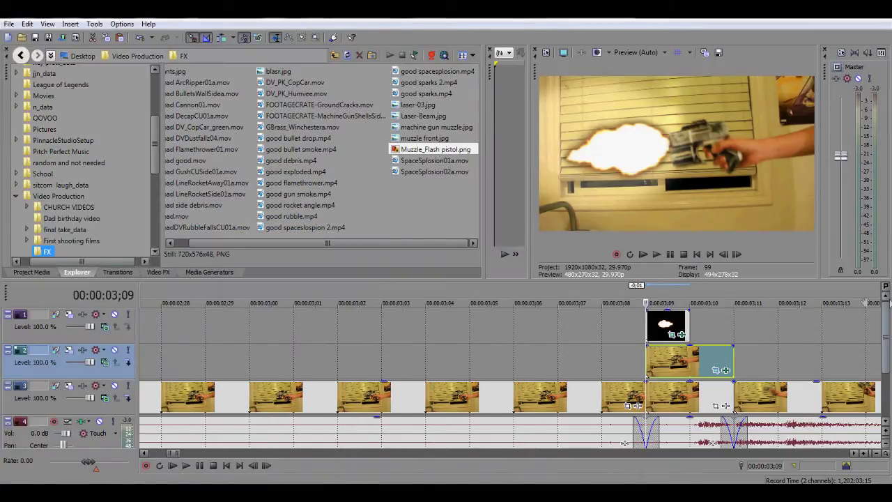
Step: Insert another video track above the flash and place good gun smoke.mp4 on it at 00:00:03;09
right_click(777, 322)
left_click(811, 221)
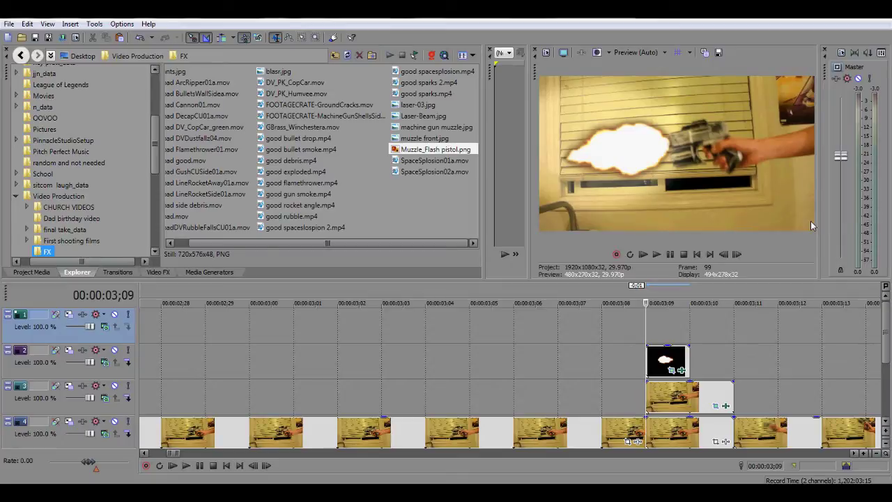
left_click(321, 195)
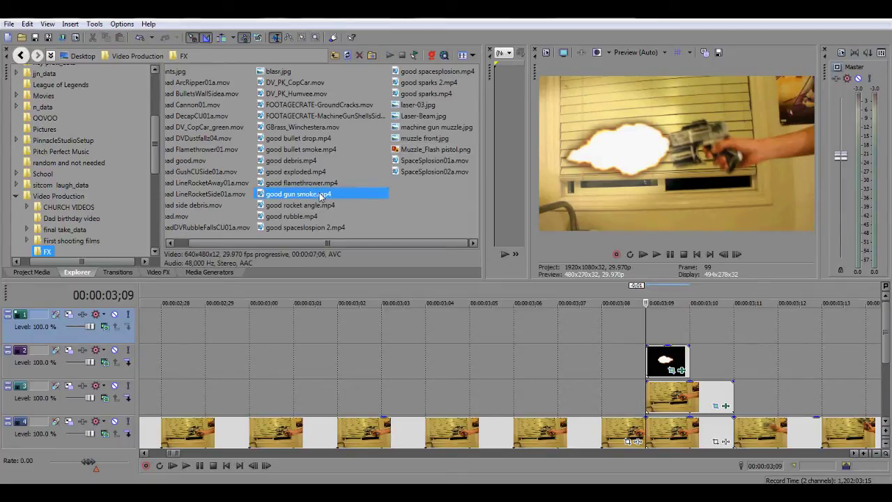
left_click_drag(320, 195, 656, 331)
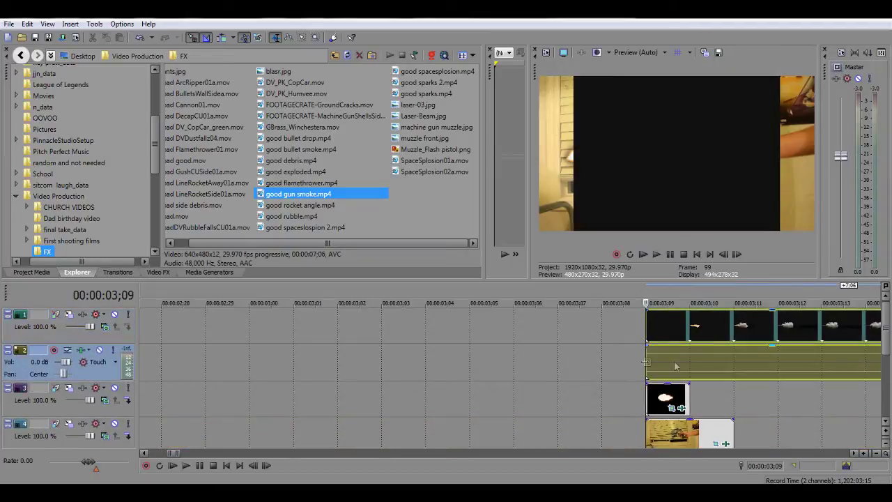
Step: Remove the gun smoke clip's audio from its group and delete its audio track
left_click_drag(675, 366, 656, 359)
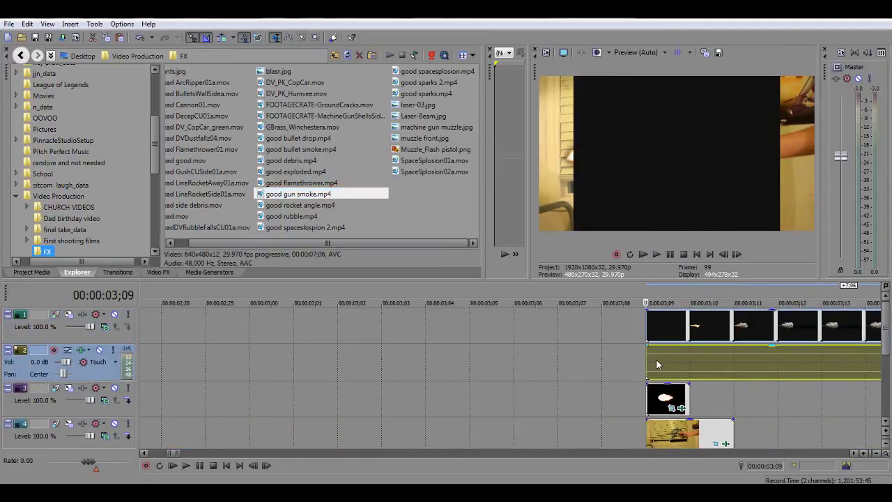
right_click(655, 359)
mouse_move(687, 411)
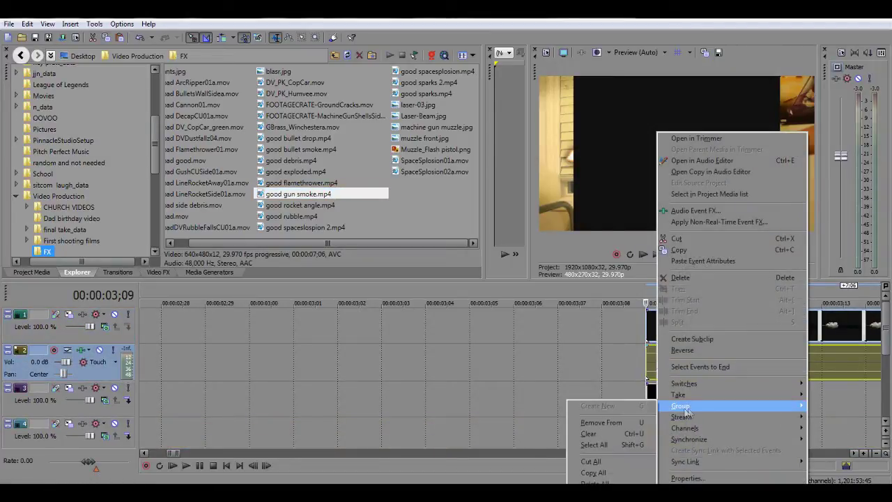
left_click(642, 423)
right_click(574, 369)
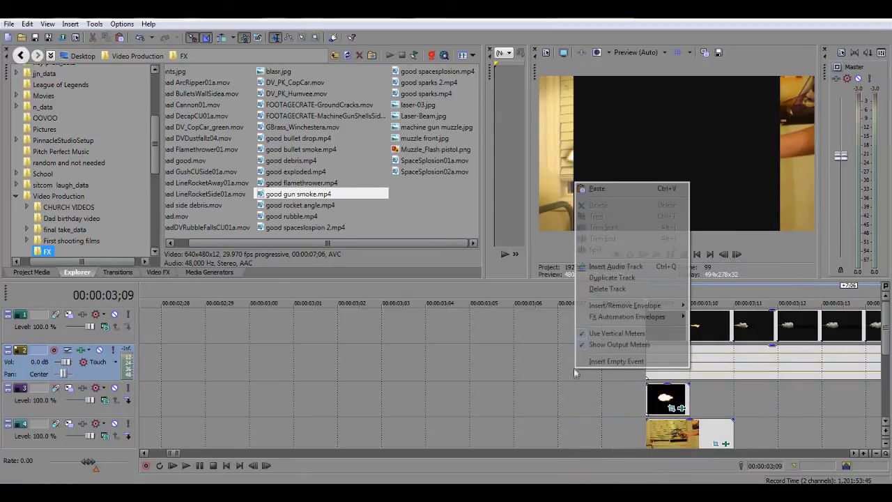
left_click(620, 289)
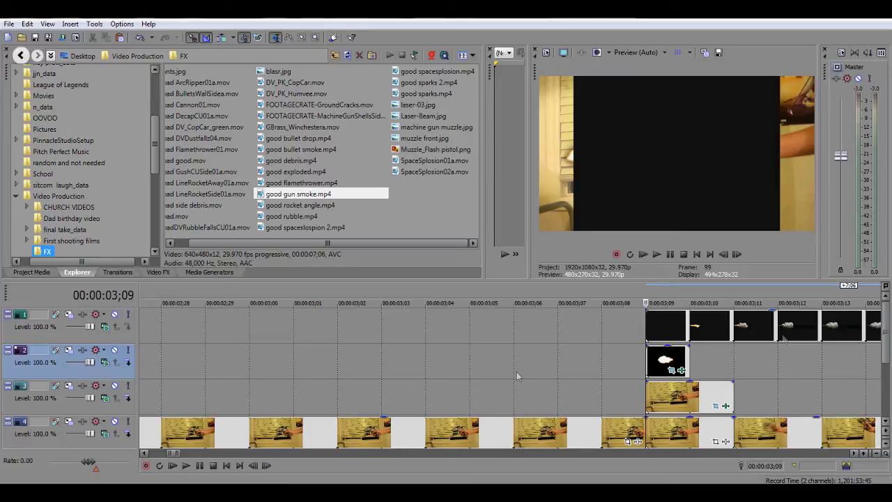
Step: Add the Sony Chroma Keyer effect to the gun smoke clip and set its key color to black
scroll(589, 398, "down", 10)
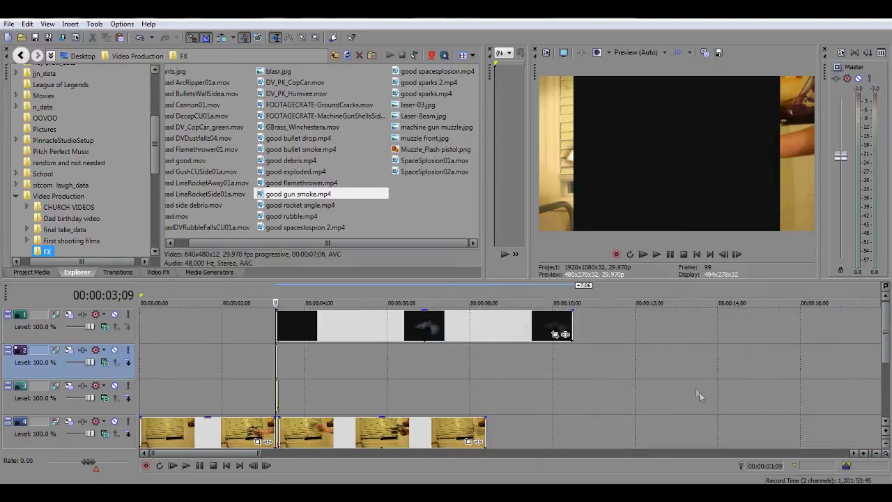
left_click(556, 334)
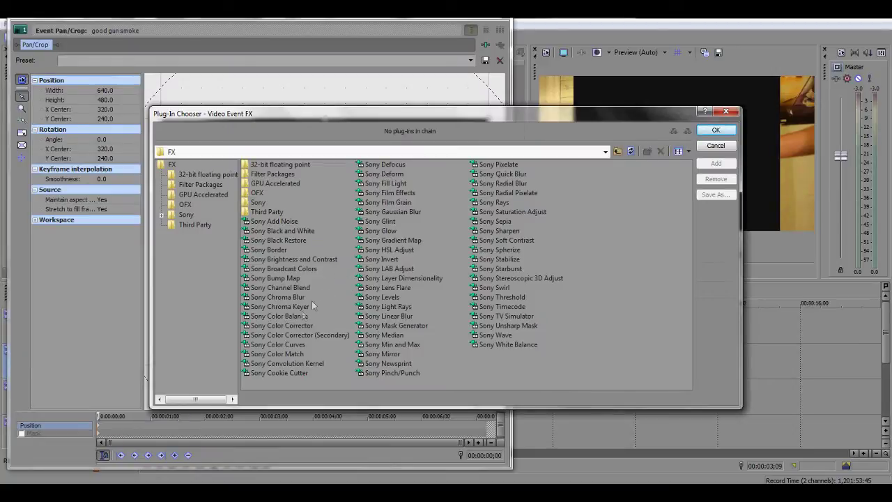
left_click(279, 306)
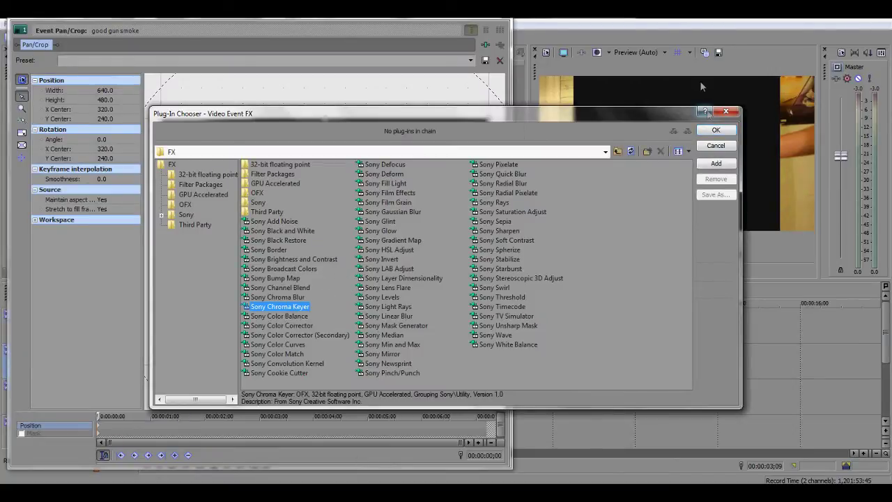
left_click(716, 130)
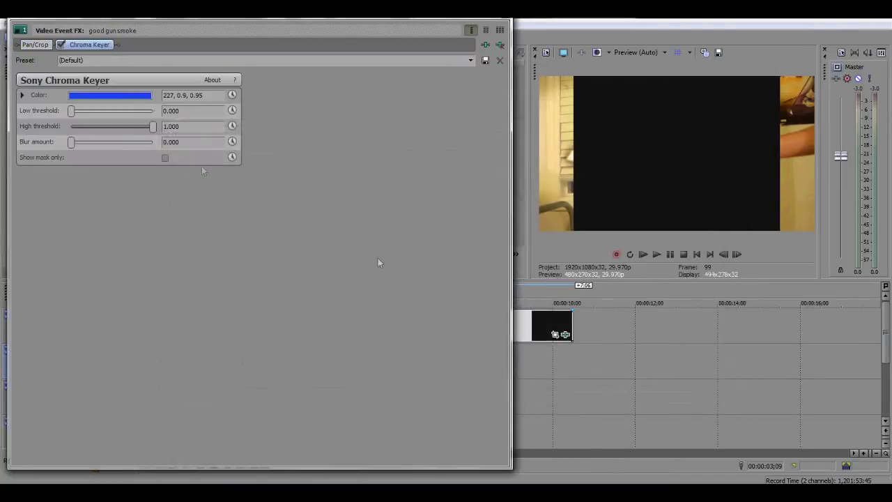
left_click(83, 96)
left_click_drag(111, 133, 3, 283)
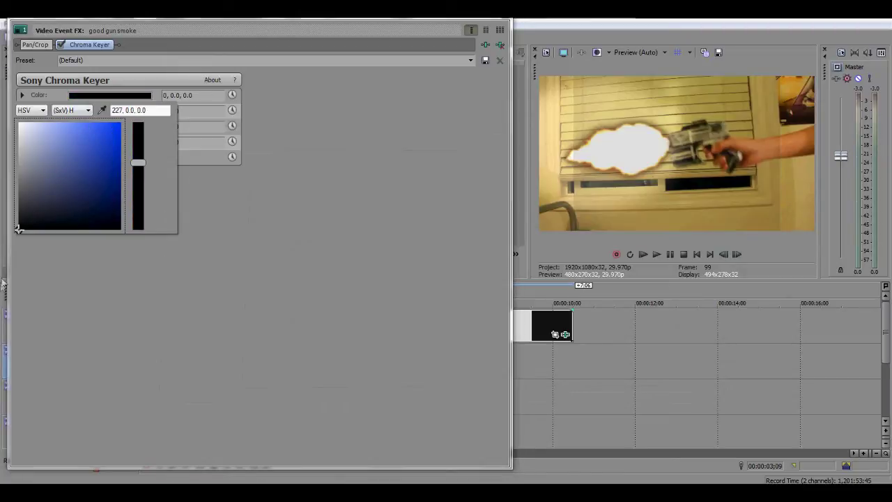
Step: Set the keyer's low threshold to 0.211 and blur amount to 0.129, and trim the gun smoke clip to end at about 5 seconds
key("space")
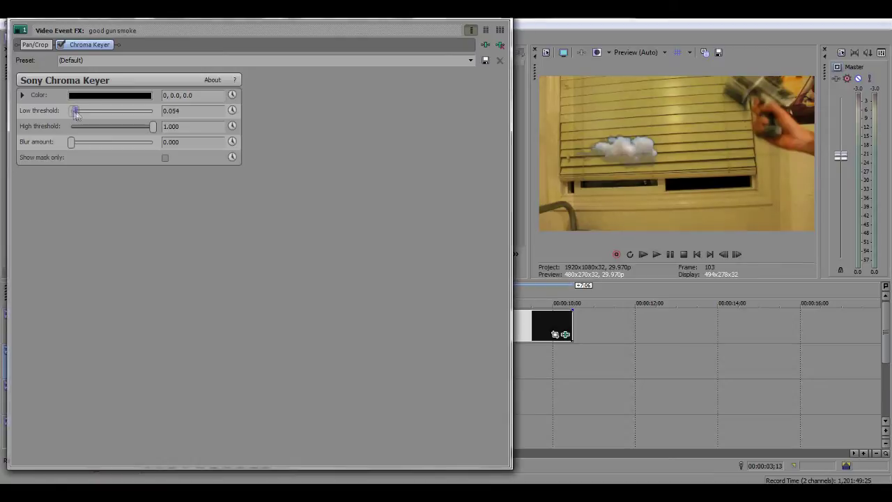
left_click_drag(71, 112, 85, 146)
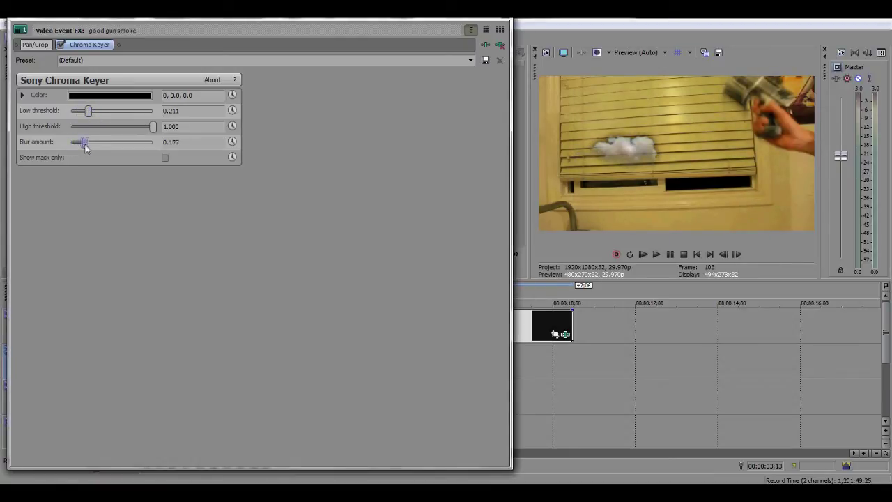
left_click(505, 19)
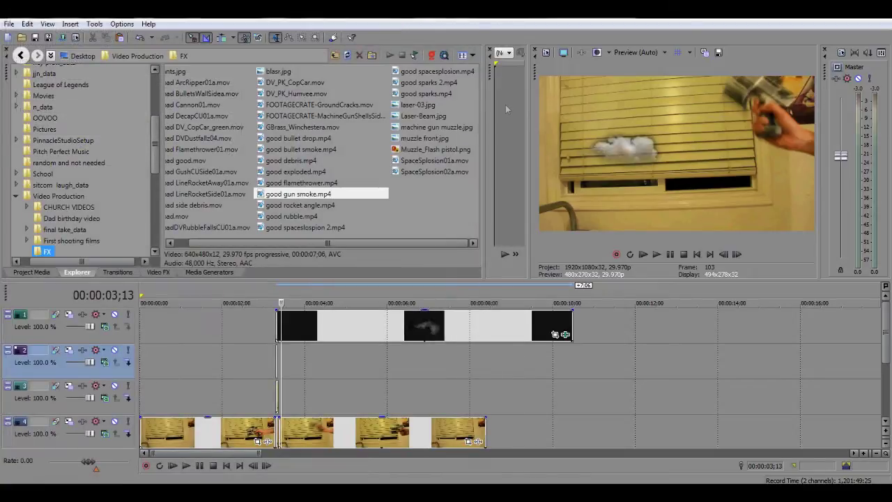
left_click(277, 322)
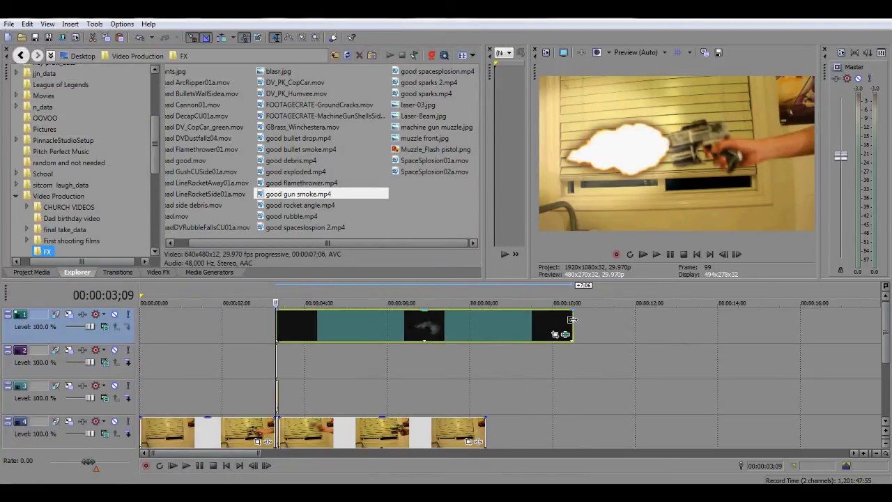
left_click_drag(572, 319, 350, 319)
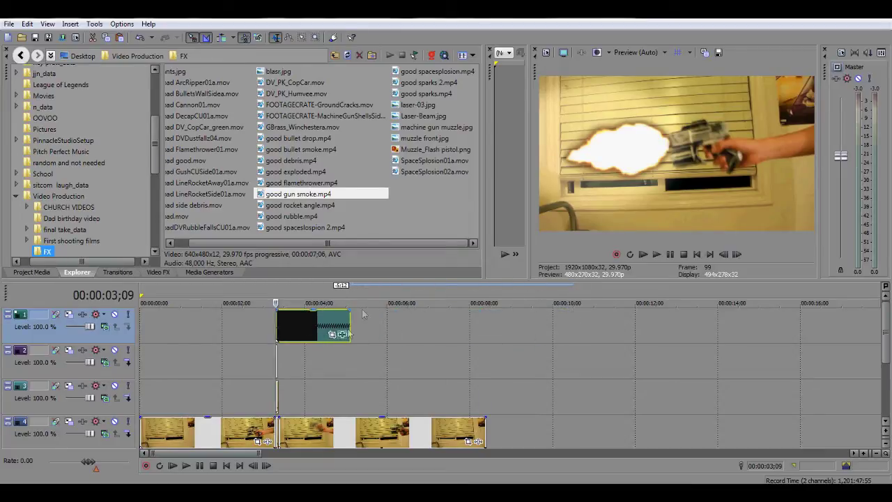
Step: At 00:00:00;01 in the smoke's Pan/Crop, rotate the frame to -180.1° and move its center to X 105.6, Y 181.2
left_click(333, 334)
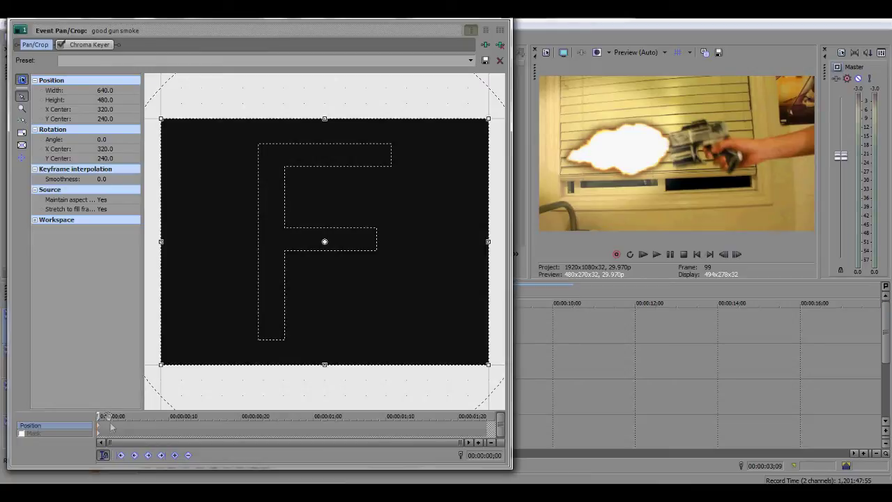
left_click(104, 423)
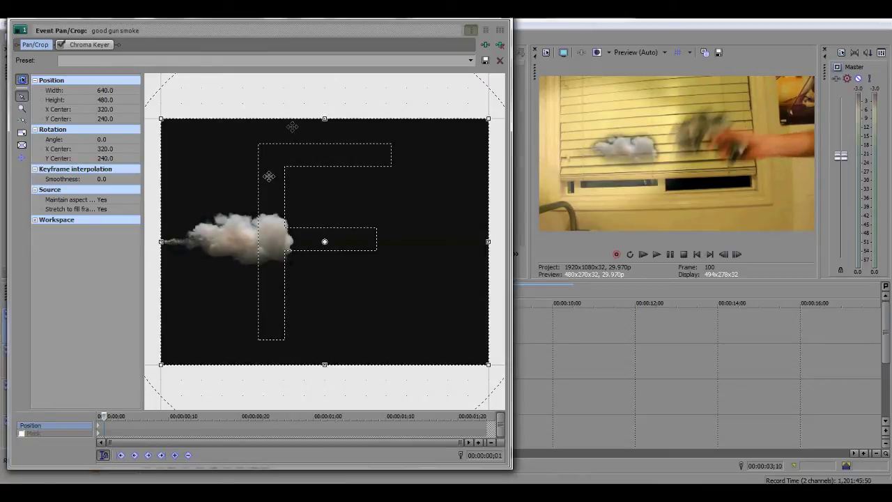
scroll(163, 433, "up", 5)
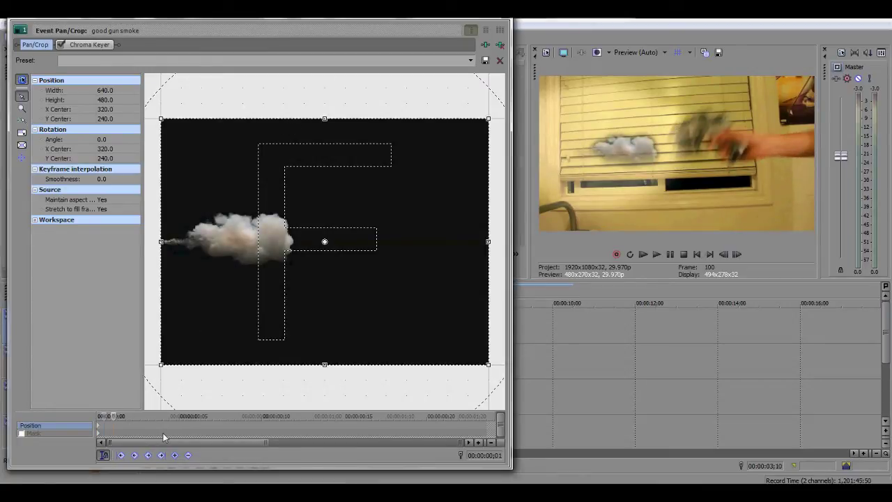
left_click(114, 426)
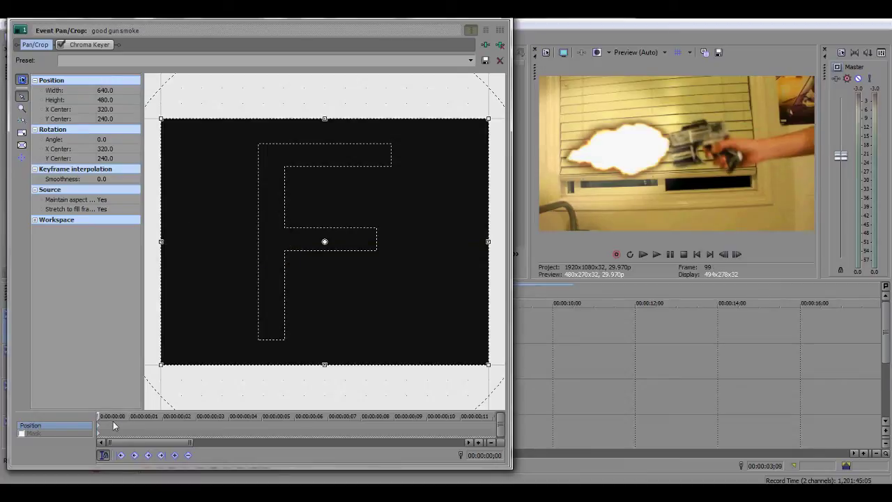
left_click(129, 421)
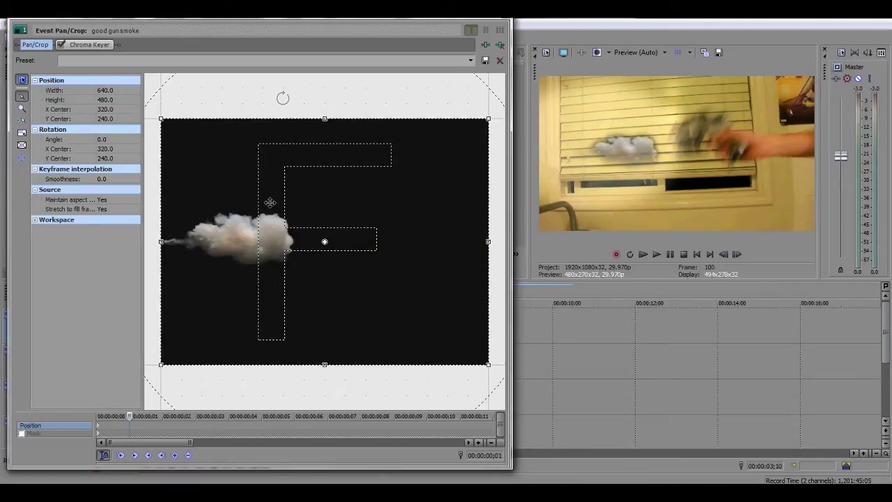
left_click_drag(283, 93, 367, 388)
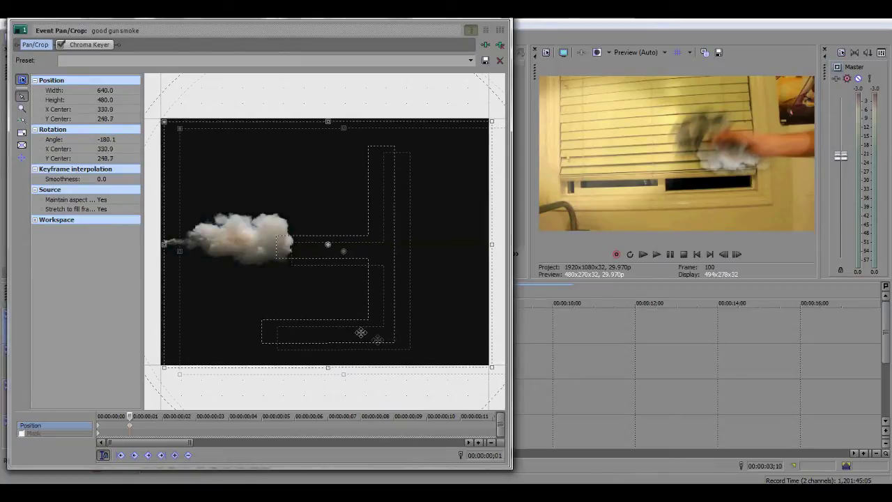
left_click_drag(357, 334, 249, 301)
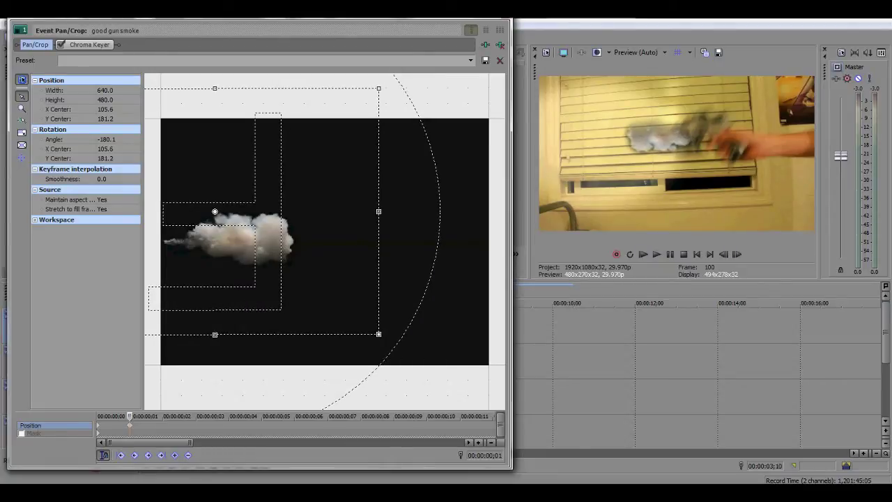
left_click(498, 16)
Step: Slightly raise the low threshold of the gun smoke clip's Chroma Keyer and close its effect window
left_click(342, 335)
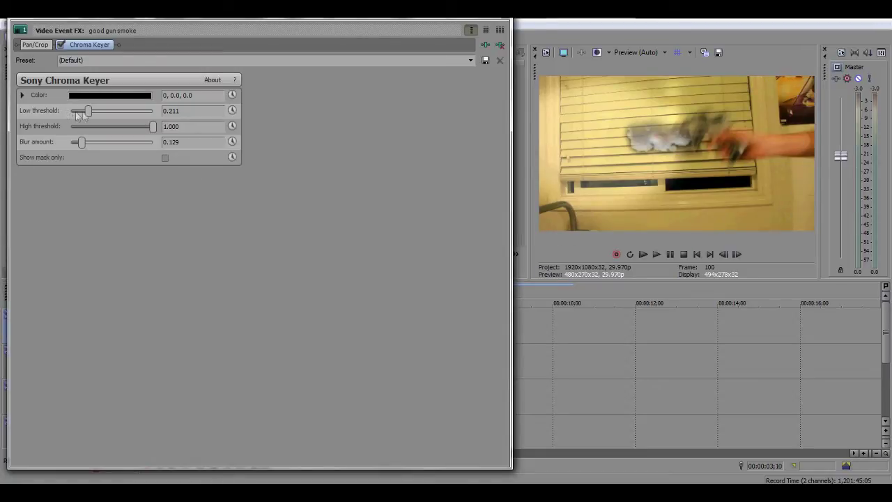
mouse_move(93, 113)
left_mouse_down()
mouse_move(137, 112)
mouse_move(97, 113)
left_mouse_up()
left_click(505, 20)
Step: Play back the gunshot from 00:00:03;04 to check the keyed, rotated smoke against the footage
left_click(270, 325)
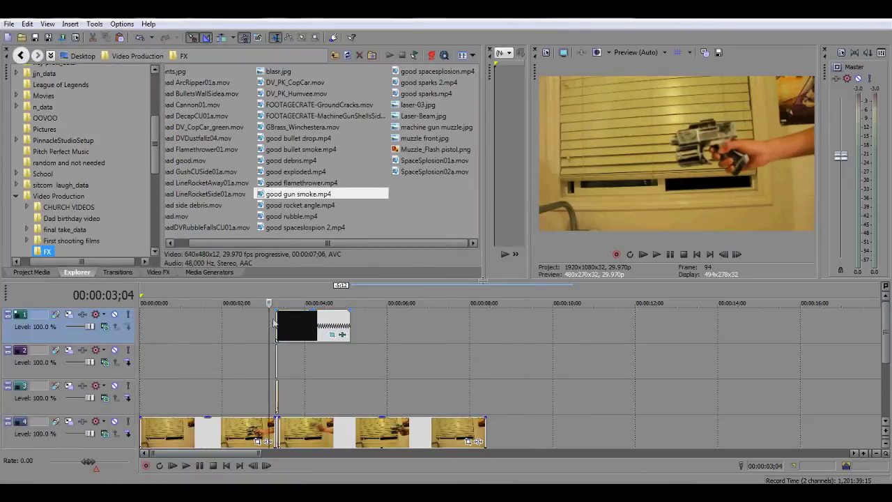
left_click(655, 256)
left_click(671, 255)
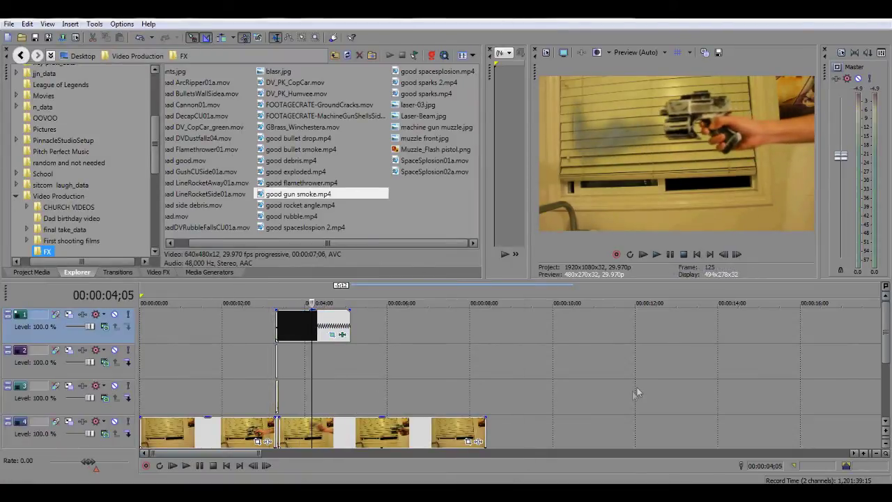
Step: Trim the ends of the pistol footage and the gun smoke clip so both finish at about 4.5 seconds
scroll(637, 392, "down", 1)
left_click_drag(883, 346, 879, 369)
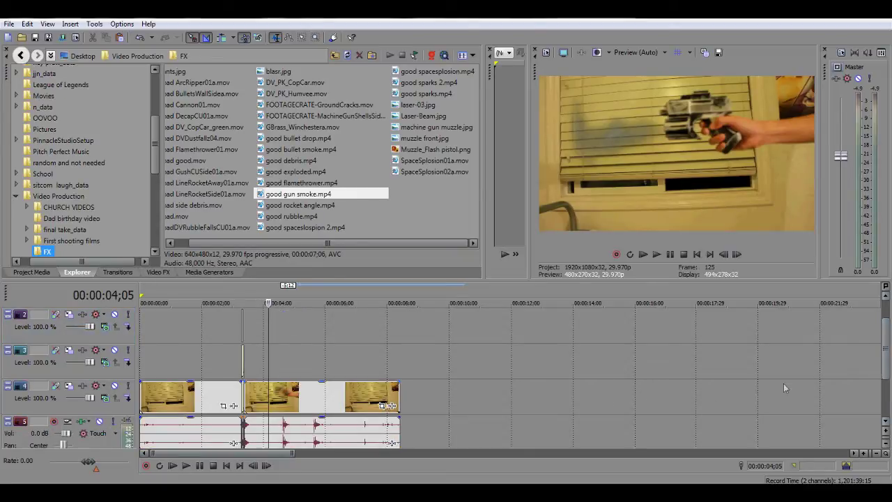
left_click_drag(400, 395, 278, 406)
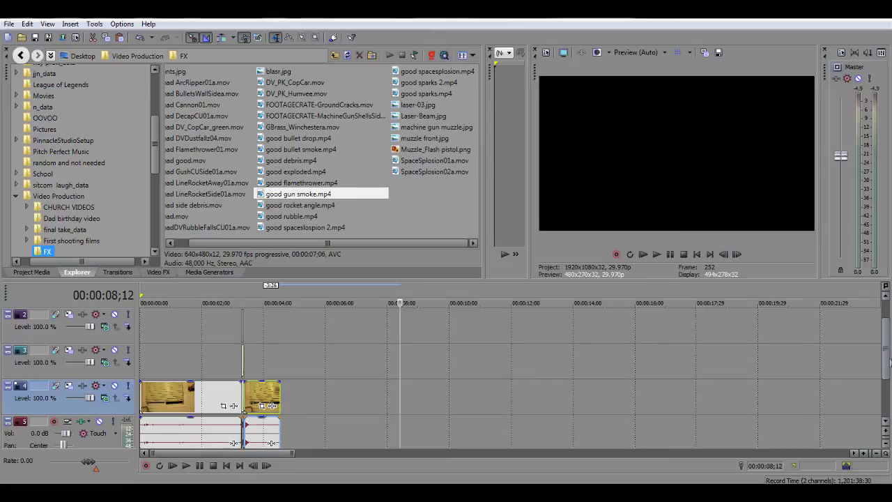
left_click_drag(887, 357, 887, 329)
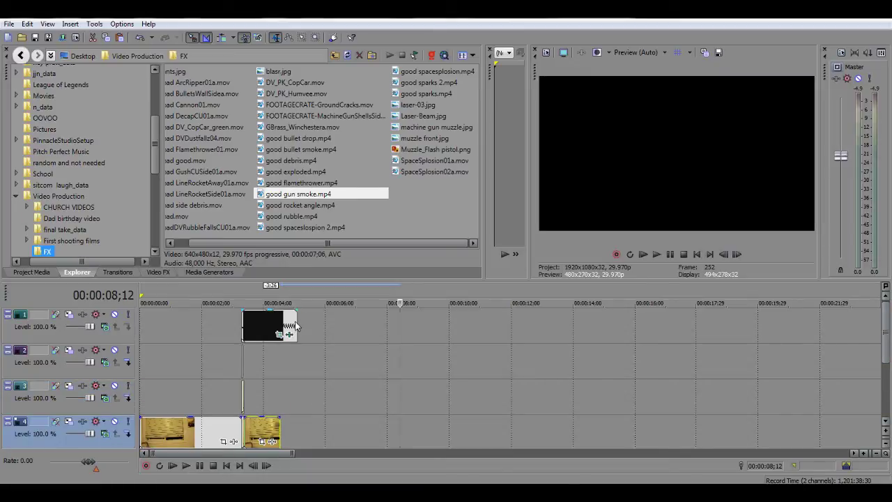
left_click_drag(297, 324, 279, 320)
Step: Play the trimmed shot from 00:00:02;06 to its end to review the flash and smoke
left_click(208, 323)
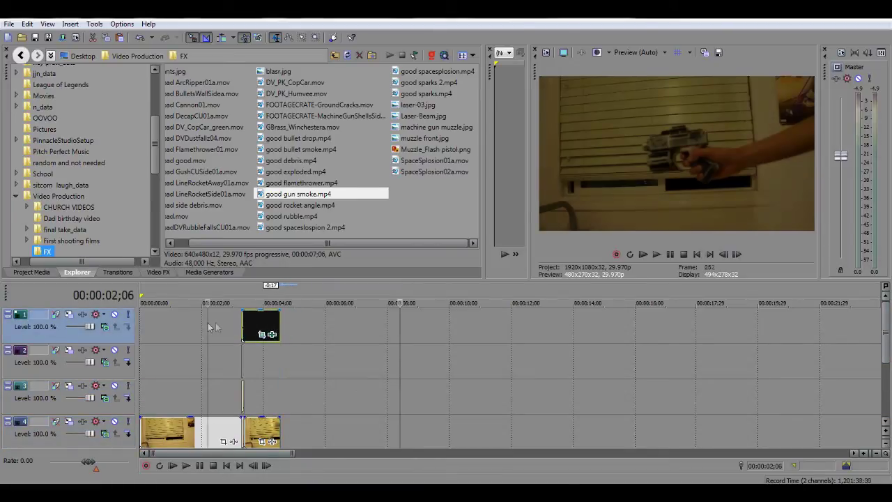
left_click(657, 254)
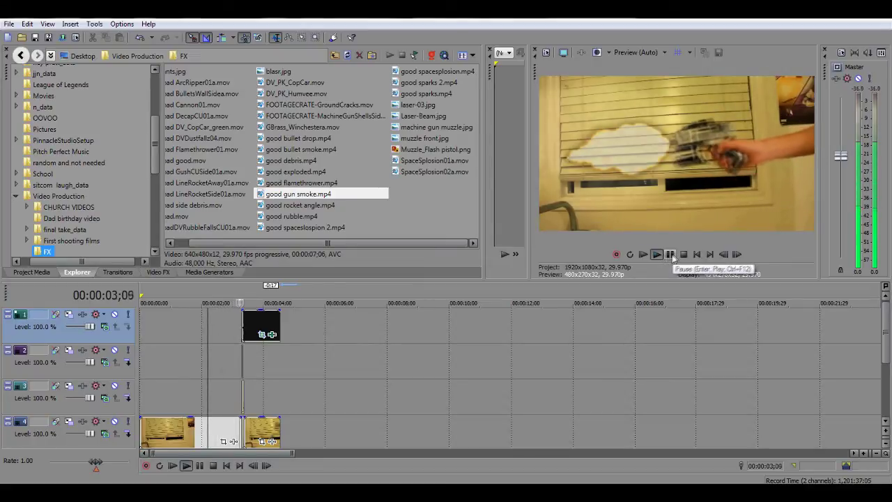
left_click(671, 255)
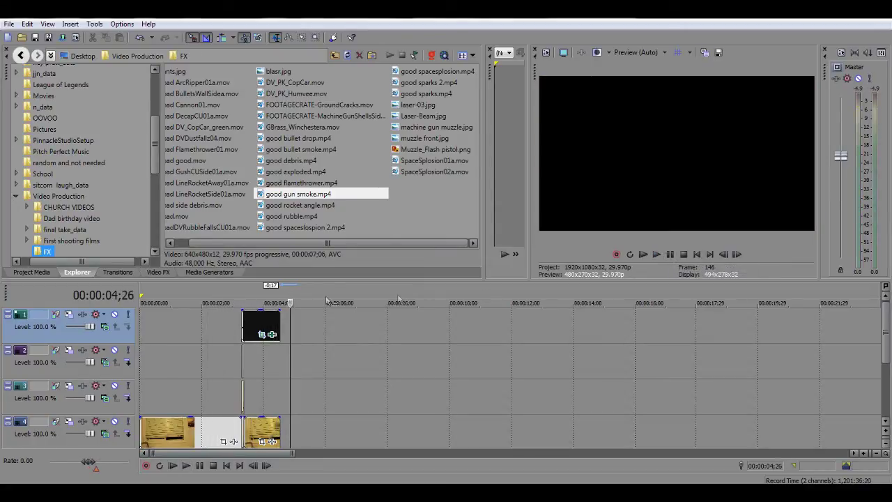
Step: Step frame by frame through the smoke after the shot, stopping at 00:00:03;17, to compare its position with the gun
left_click(279, 322)
left_click(721, 257)
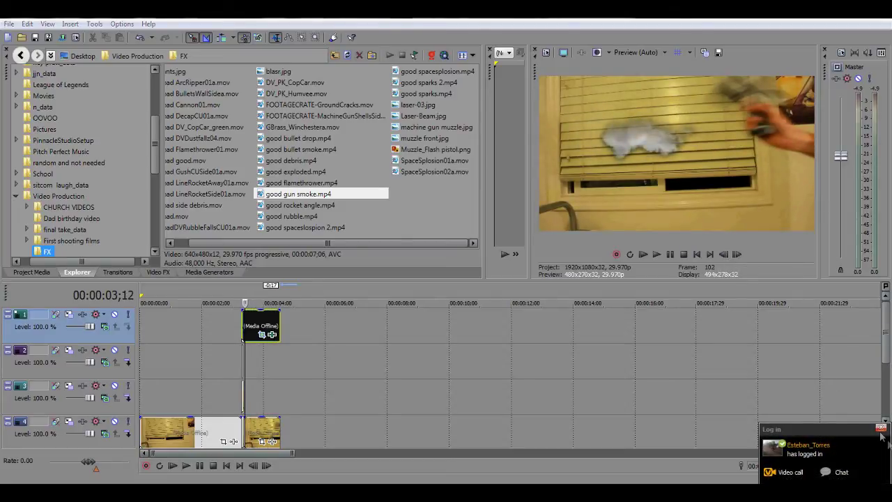
left_click(736, 256)
left_click(737, 255)
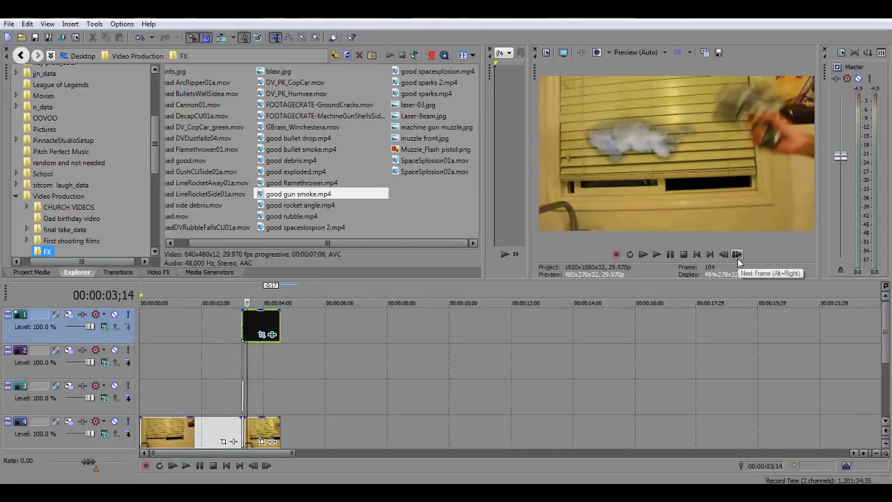
left_click(737, 255)
left_click(737, 256)
left_click(736, 256)
left_click(736, 256)
left_click(736, 255)
left_click(727, 255)
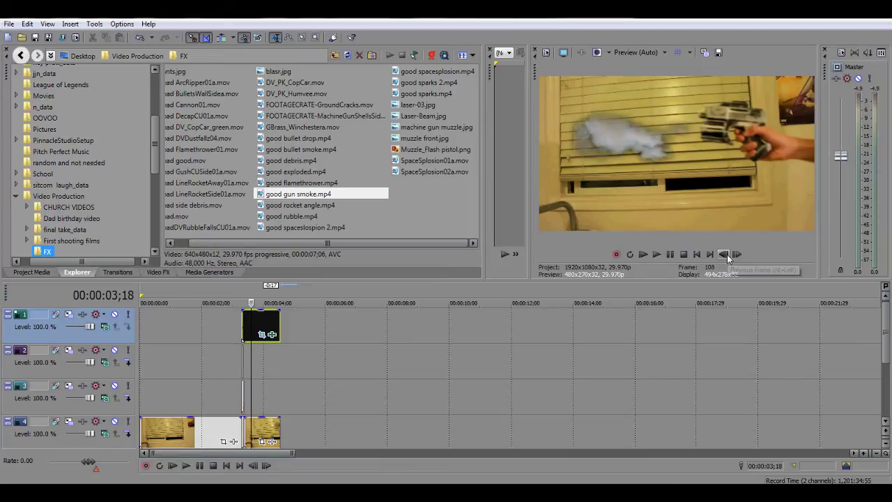
left_click(726, 256)
Step: Keyframe the smoke's Pan/Crop width at 660.7 at 00:00:00;08 and 734.6 at 00:00:00;16, keeping the height at 480, and close the window
left_click(262, 336)
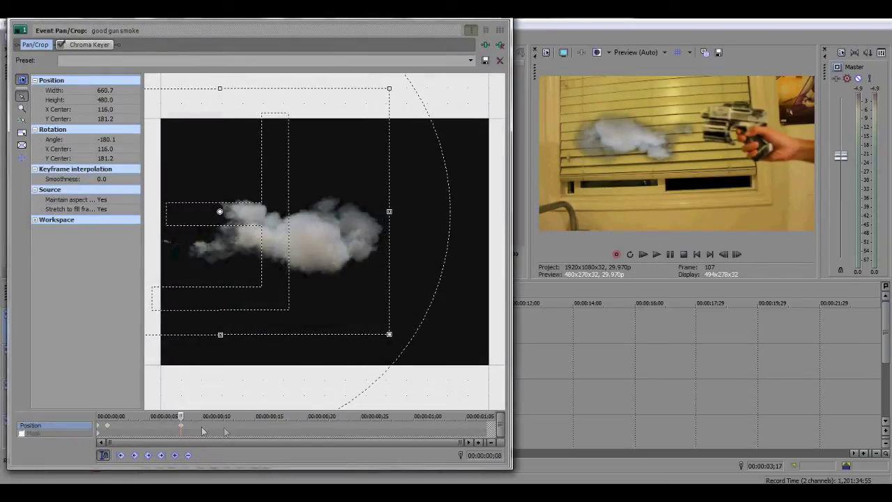
left_click_drag(194, 427, 201, 426)
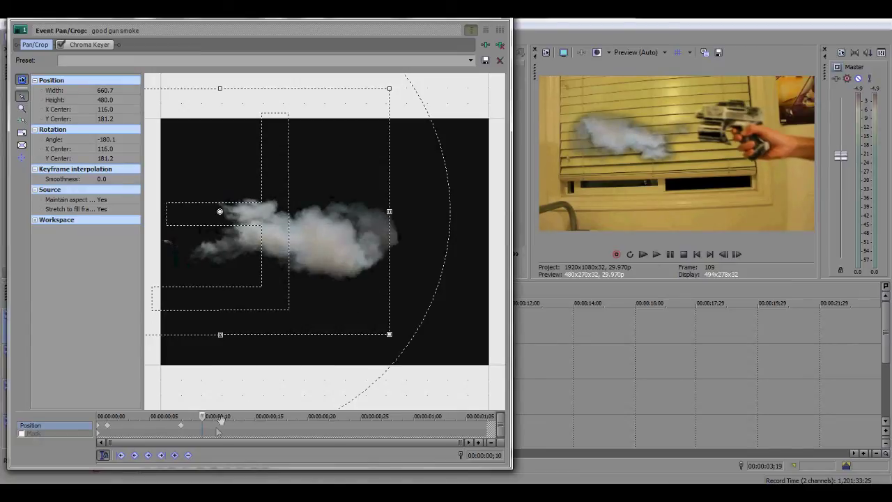
left_click_drag(219, 417, 265, 429)
left_click_drag(388, 304, 432, 308)
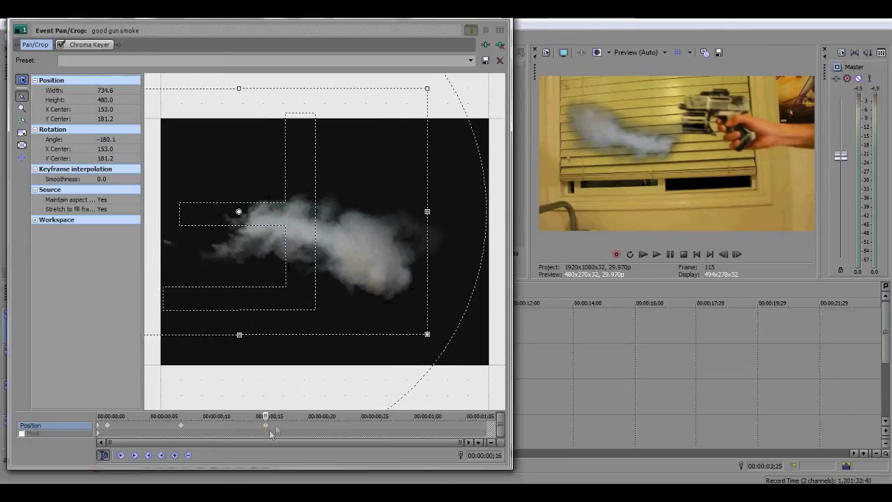
left_click_drag(270, 432, 404, 425)
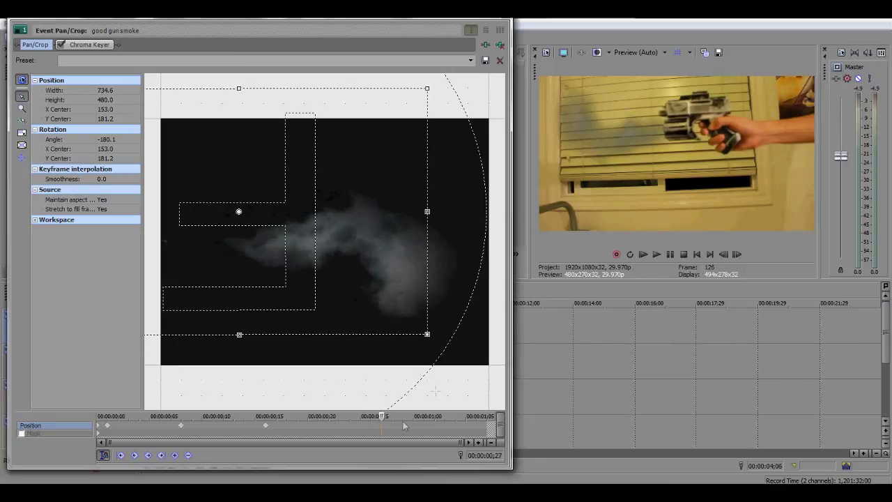
left_click(503, 18)
Step: Play the sequence from before the gunshot to review the finished flash and animated smoke
left_click(195, 407)
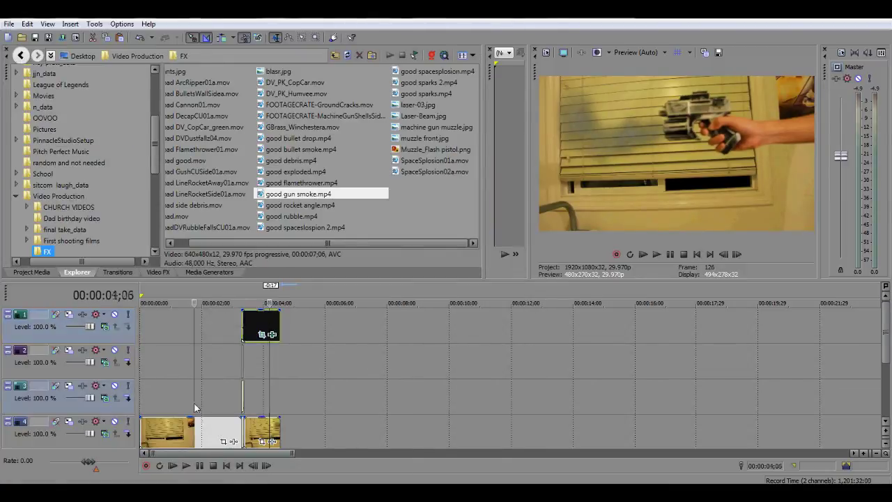
key("space")
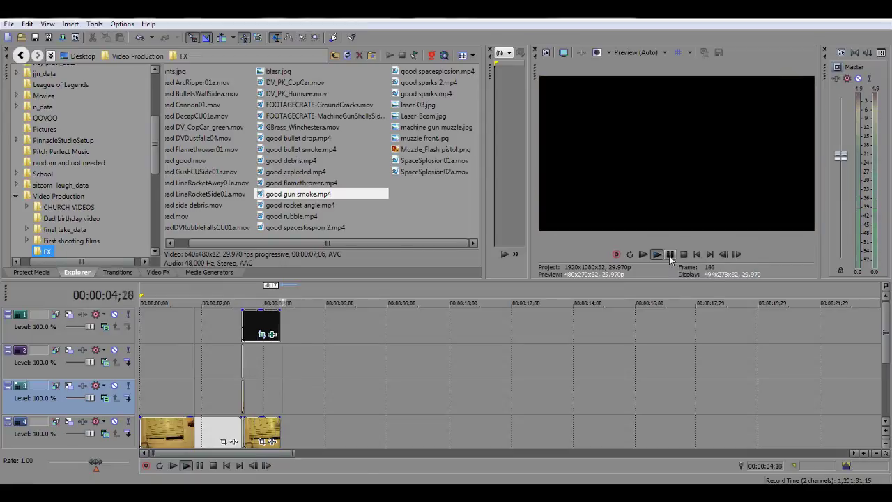
Step: Add gun shot.wav from the Sound FX folder on a new audio track below the footage's audio, starting at the muzzle flash at 00:00:03;09
left_click(244, 322)
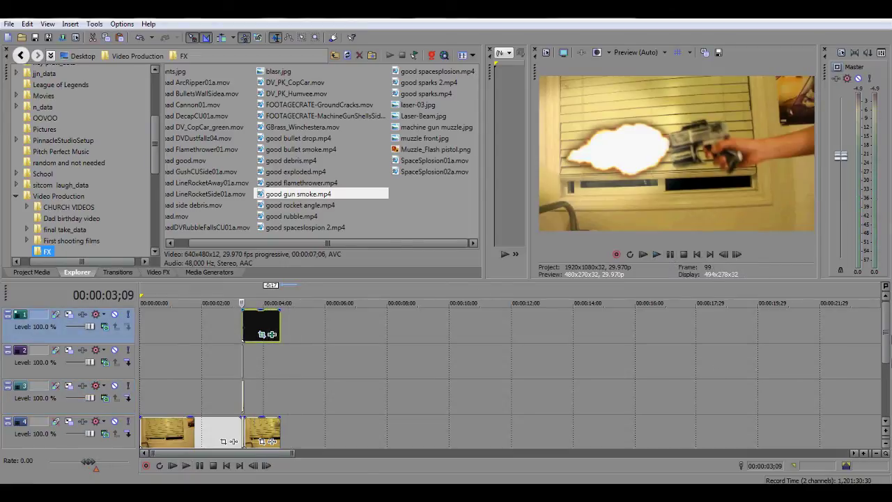
scroll(879, 359, "down", 1)
scroll(879, 359, "down", 1)
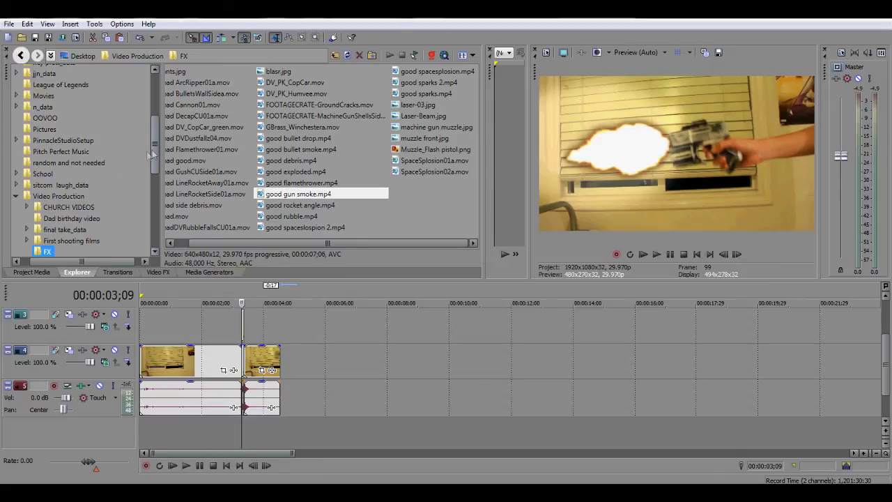
scroll(73, 209, "down", 4)
left_click(57, 216)
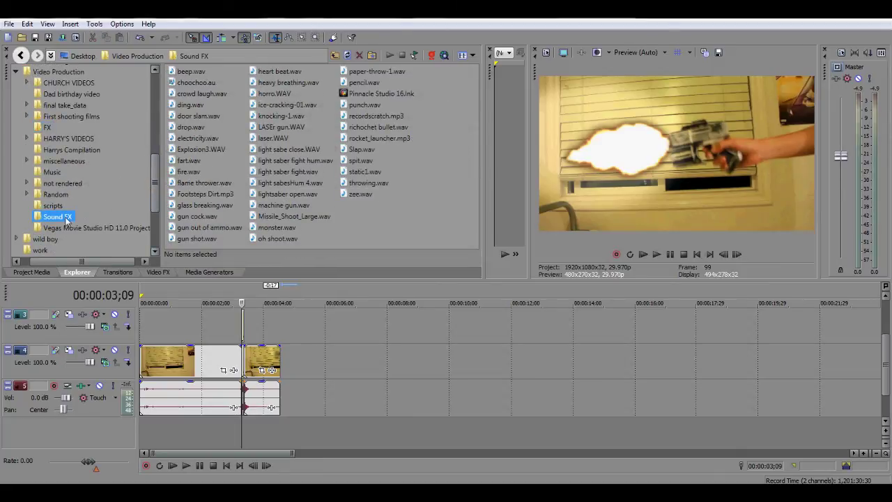
left_click_drag(193, 241, 244, 423)
Step: Play the sequence from 00:00:02;20 past the end of the footage to check the gunshot sound against the flash and smoke
left_click(222, 389)
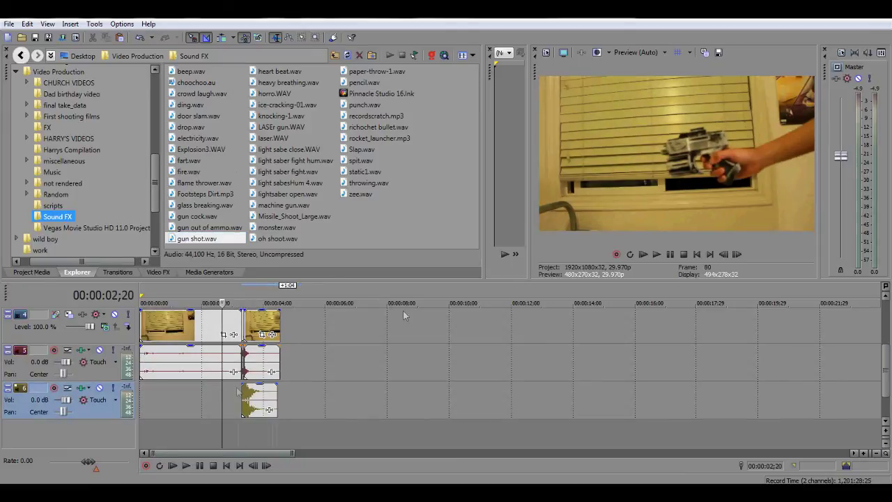
left_click(656, 255)
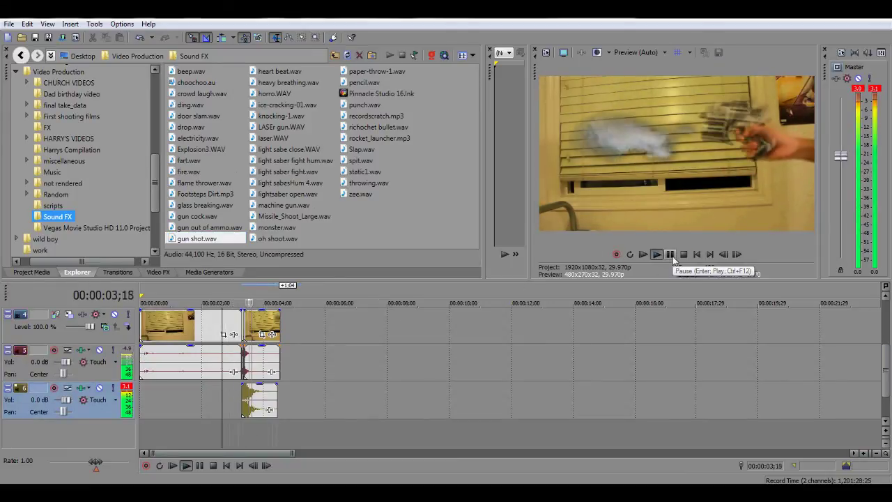
left_click(670, 255)
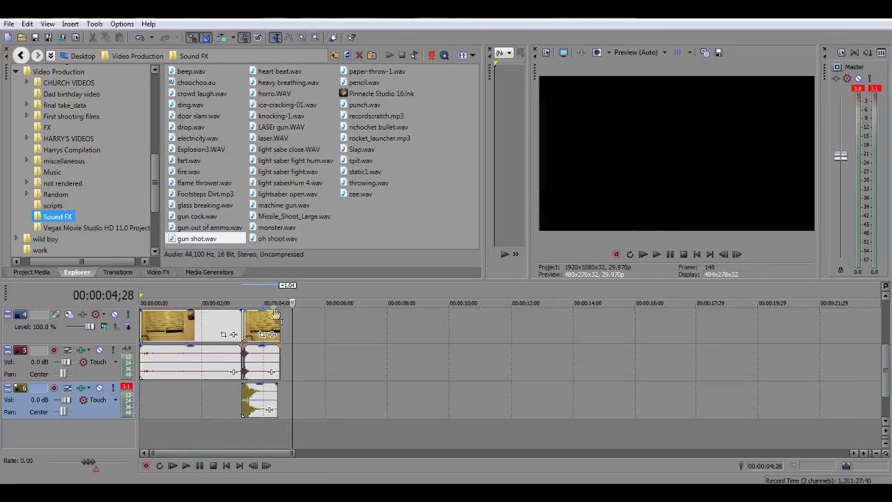
left_click(279, 325)
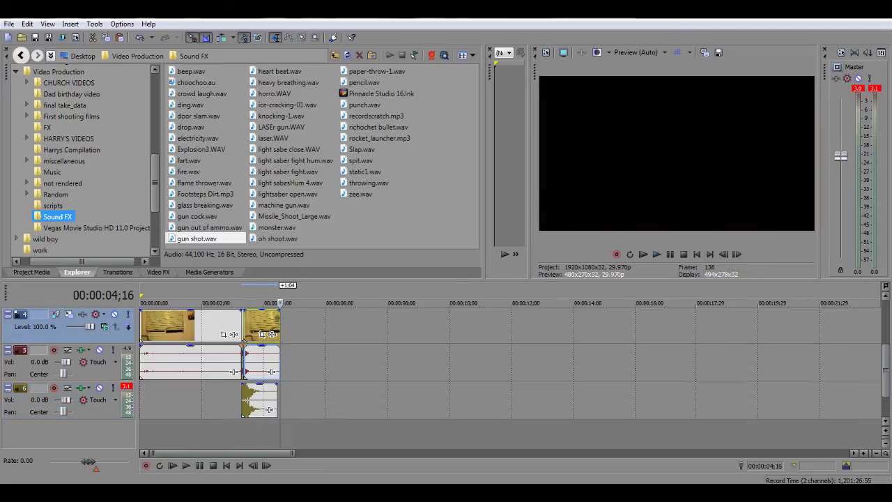